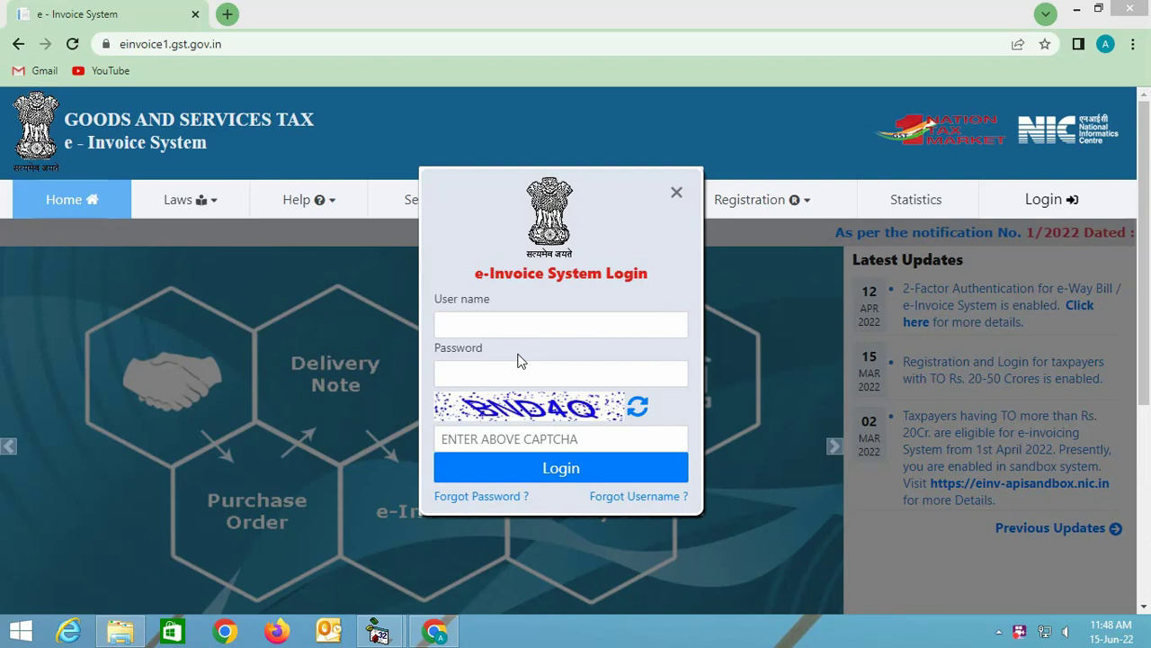
Log in to the e-Invoice portal with the username, password and captcha.
click(480, 324)
text(ABC1234)
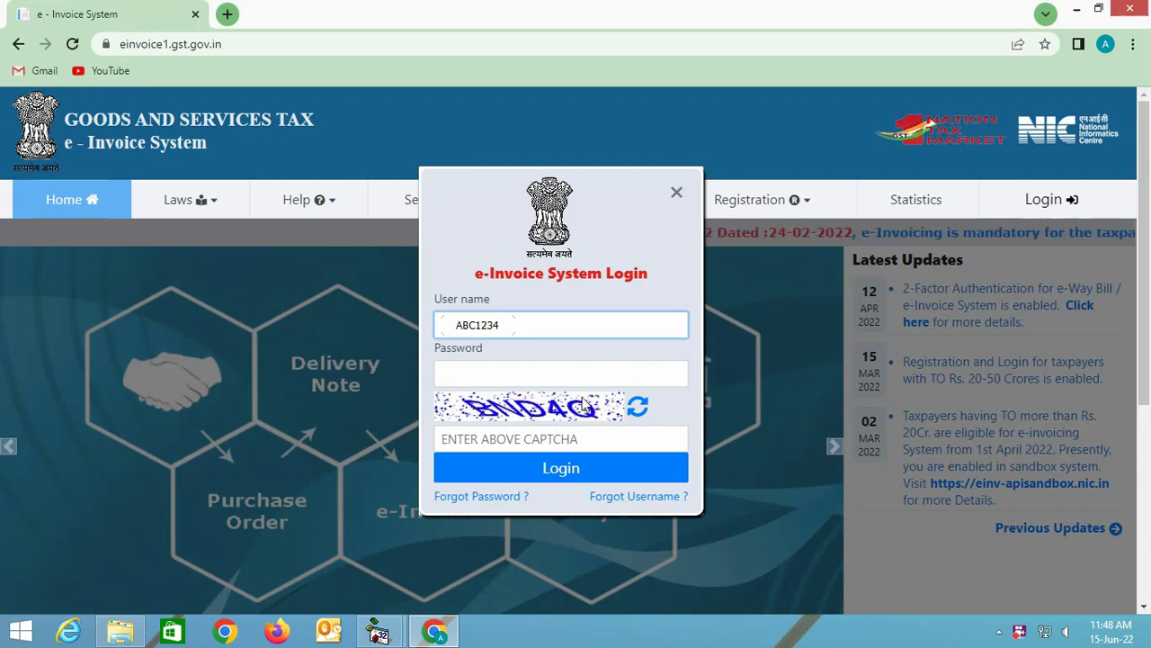
click(522, 374)
text(********)
click(558, 438)
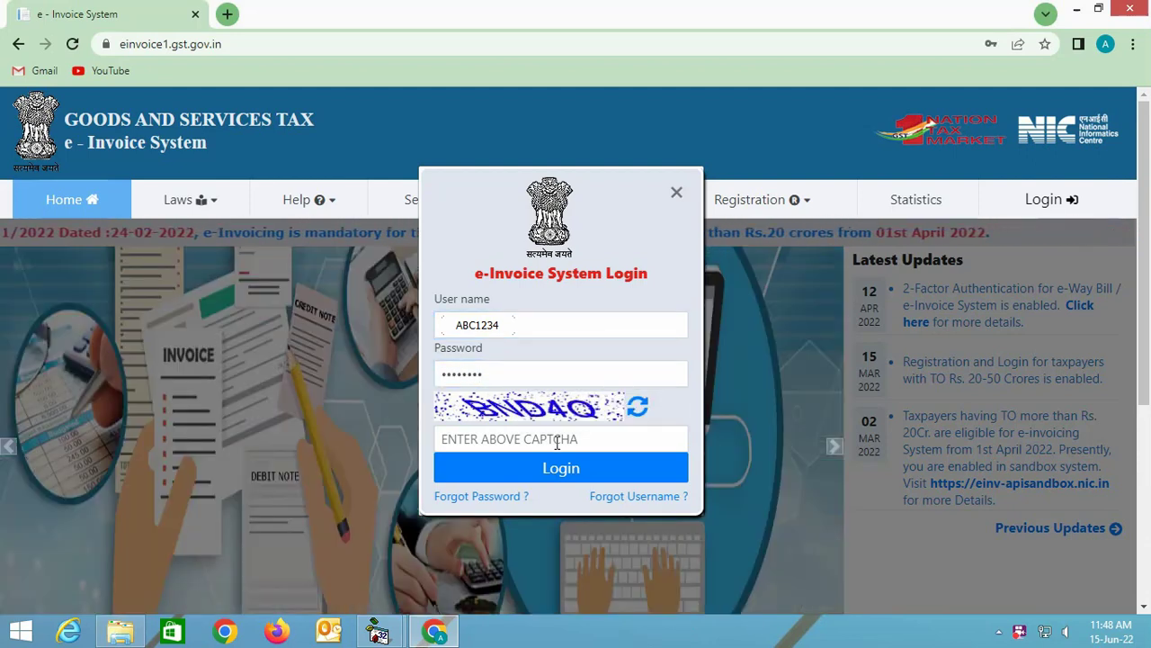
text(BND4Q)
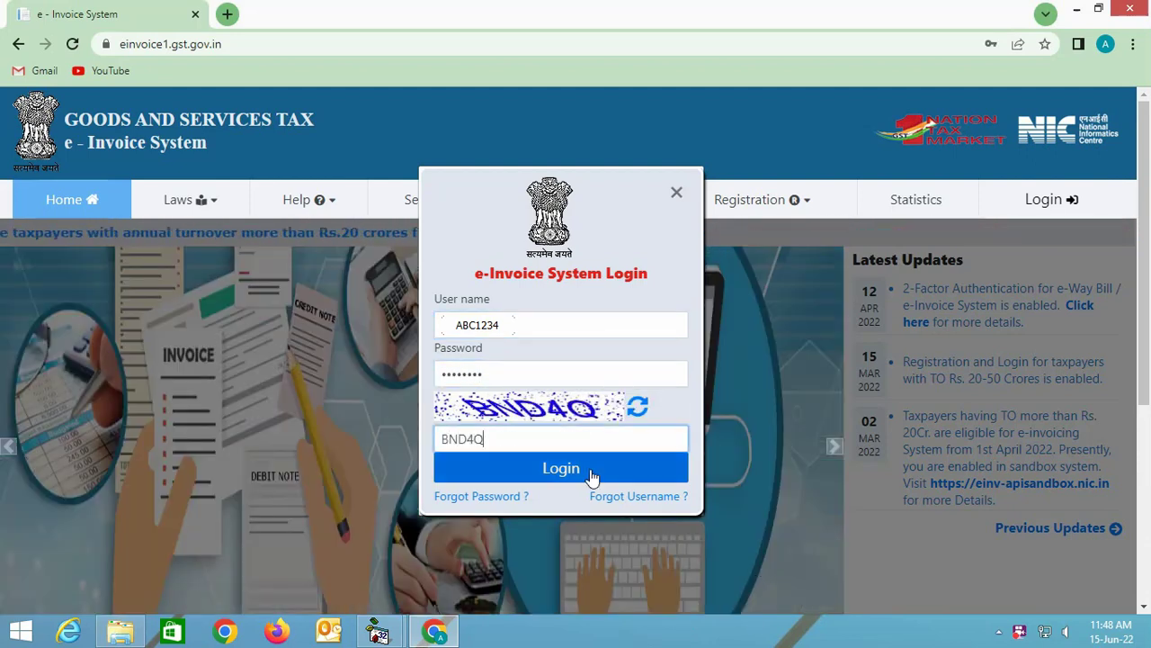
click(592, 471)
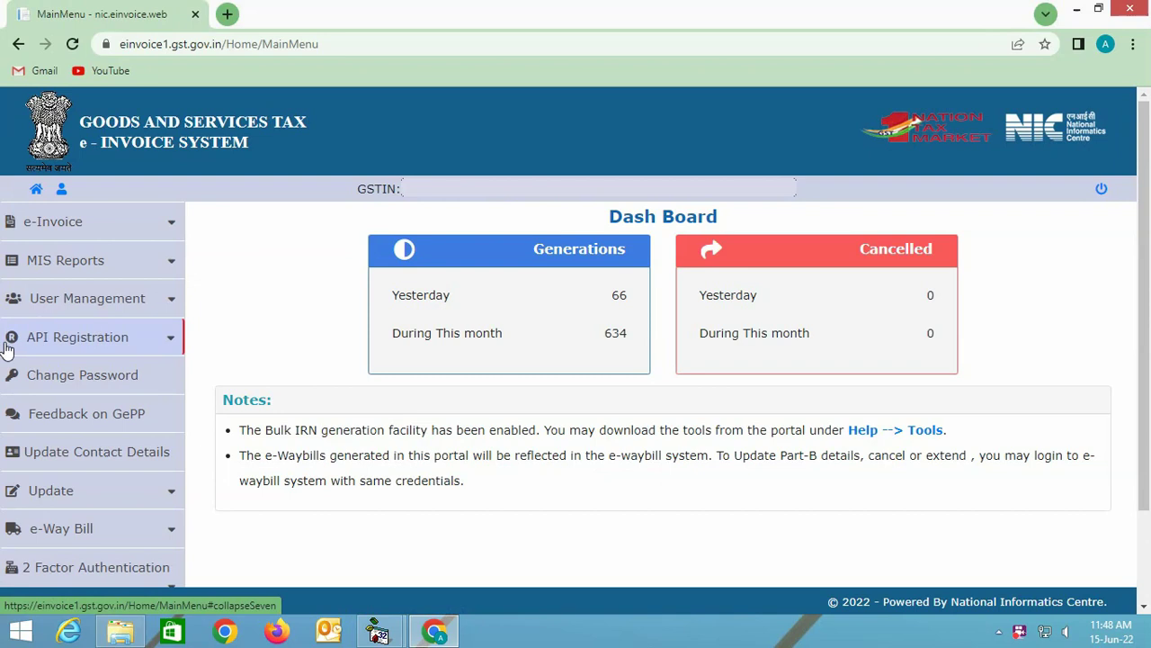
Expand API Registration and then User Credentials in the left menu.
click(168, 343)
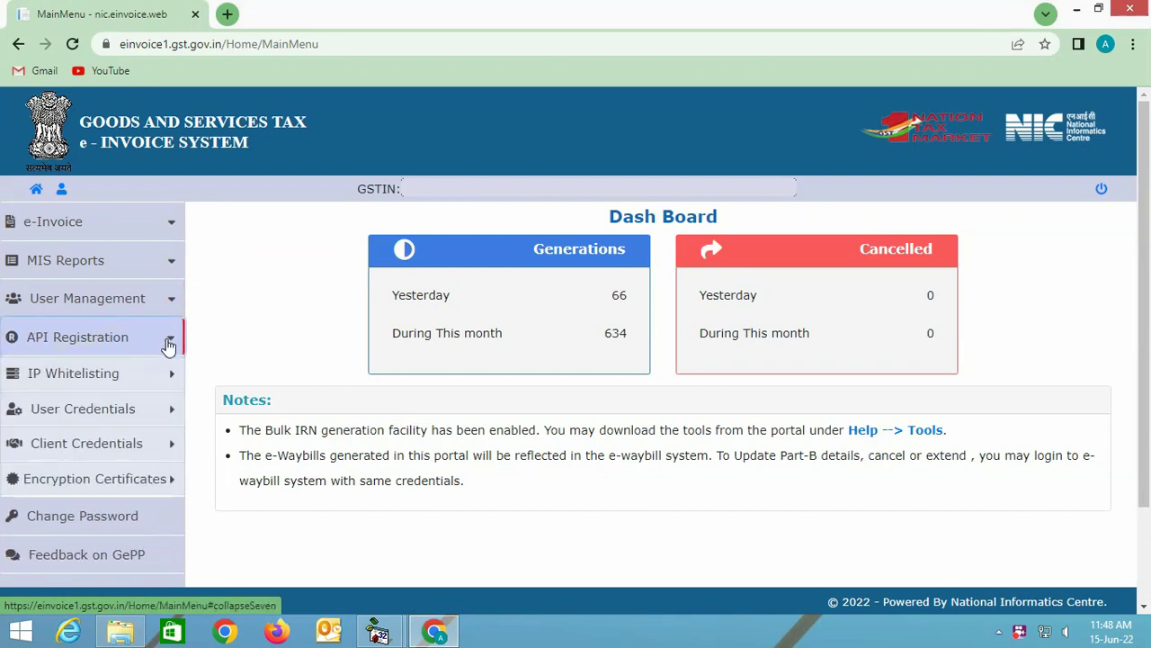
scroll(164, 340, down, 2)
click(165, 290)
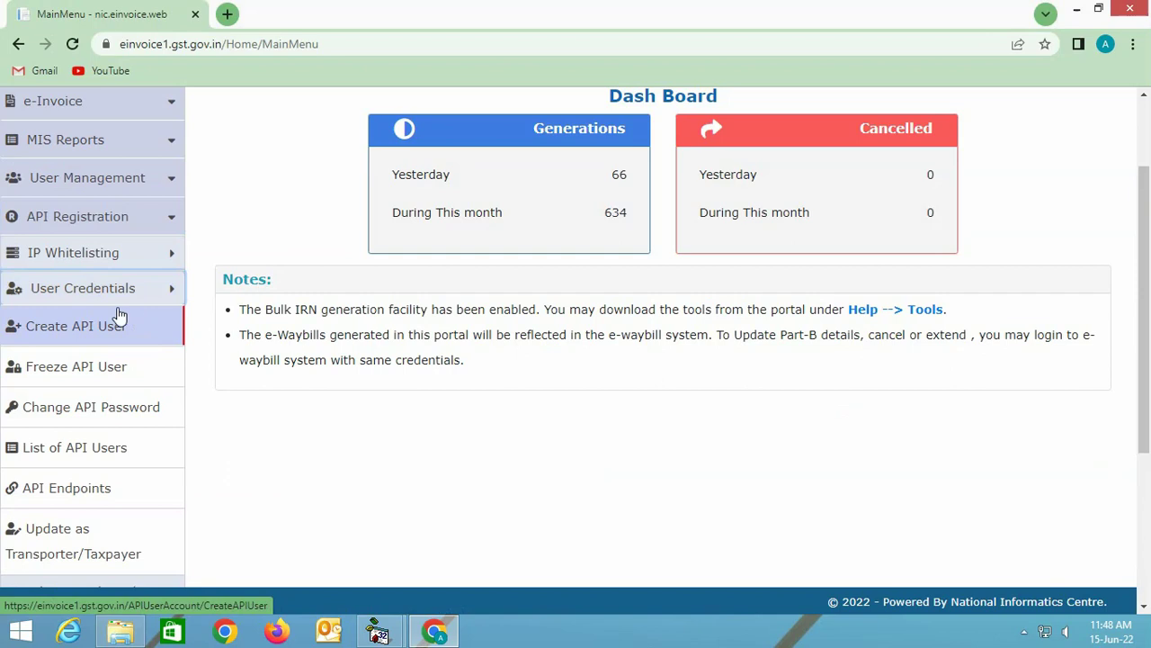
Start Create API User, then enter and verify the OTP that was sent.
click(43, 333)
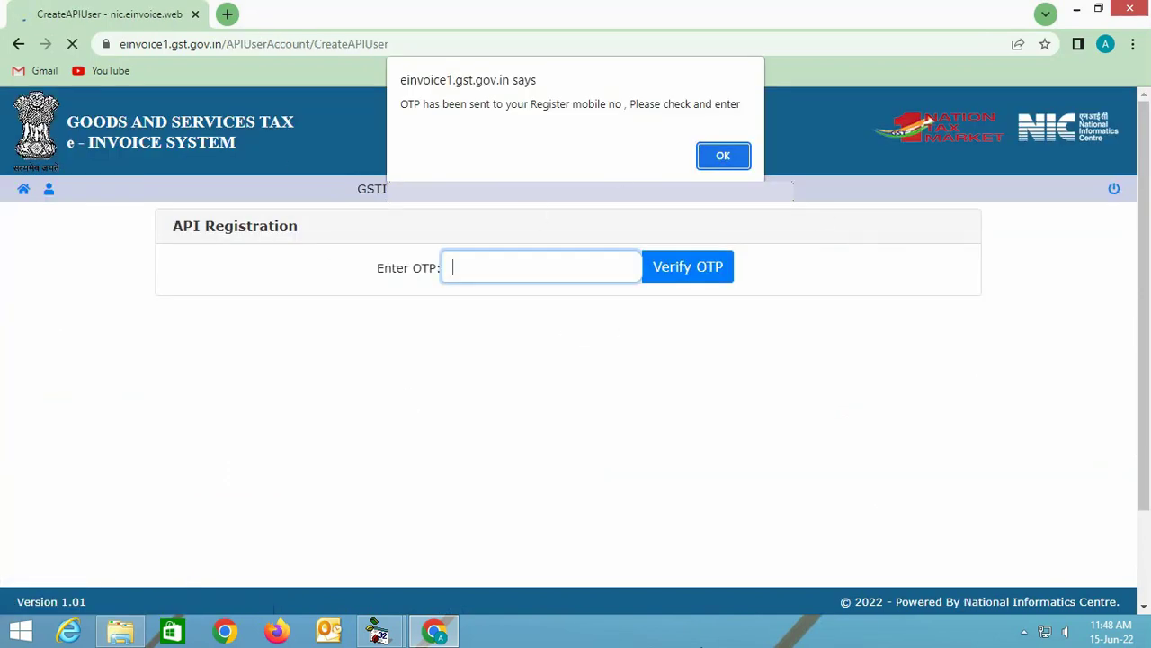
key(Return)
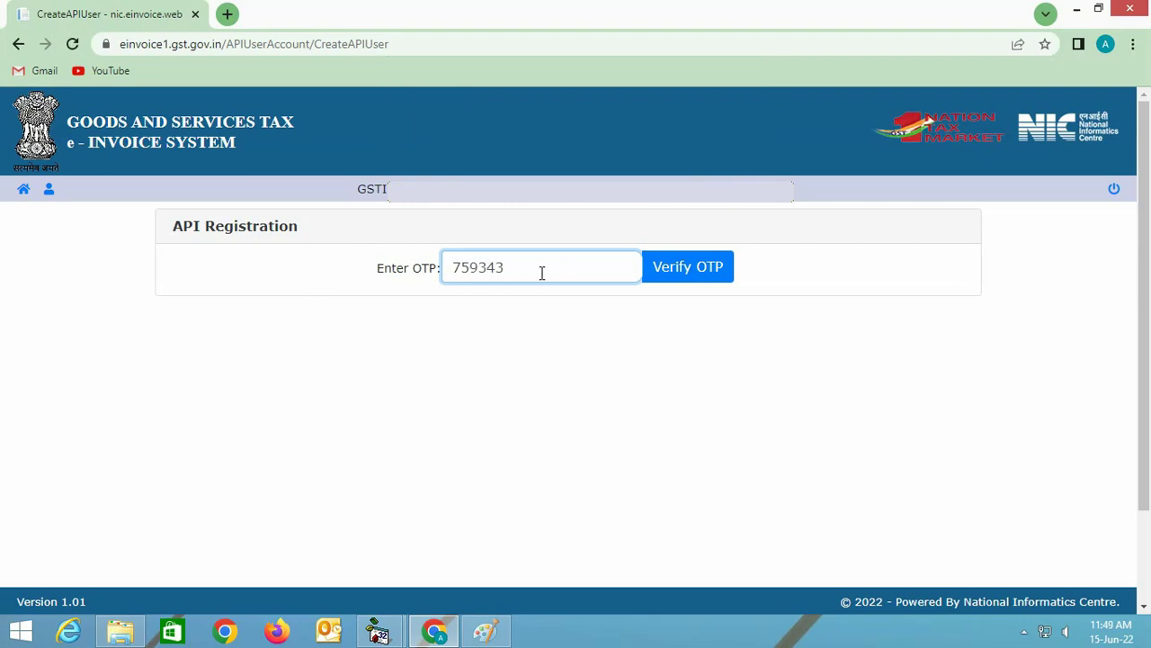
click(689, 267)
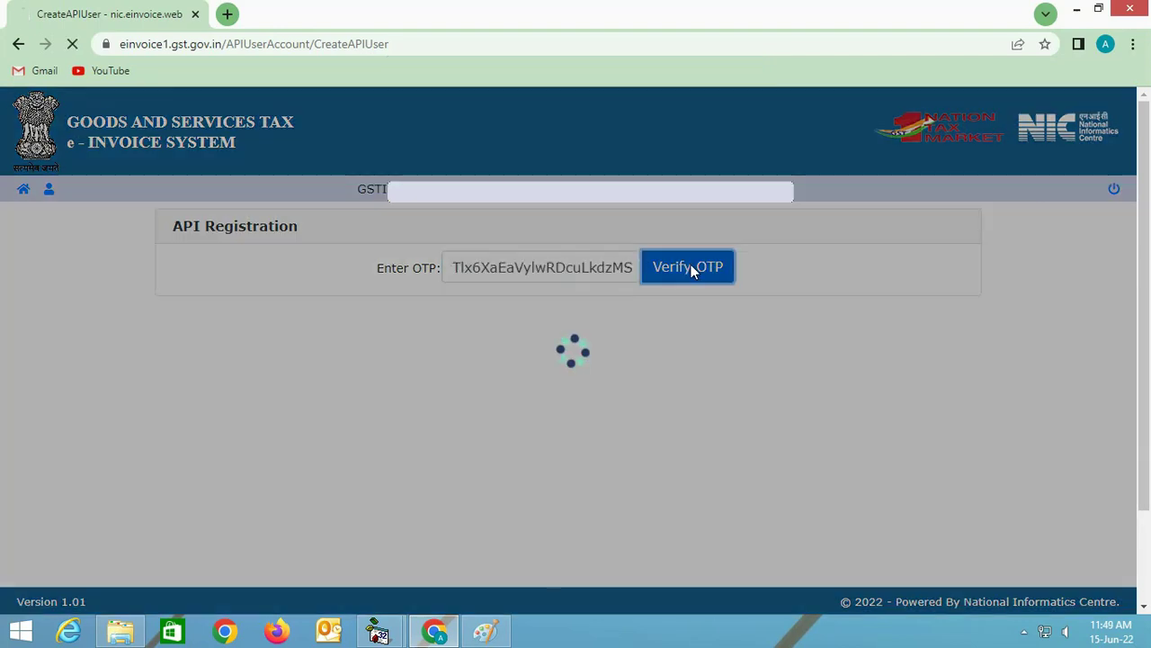
click(714, 142)
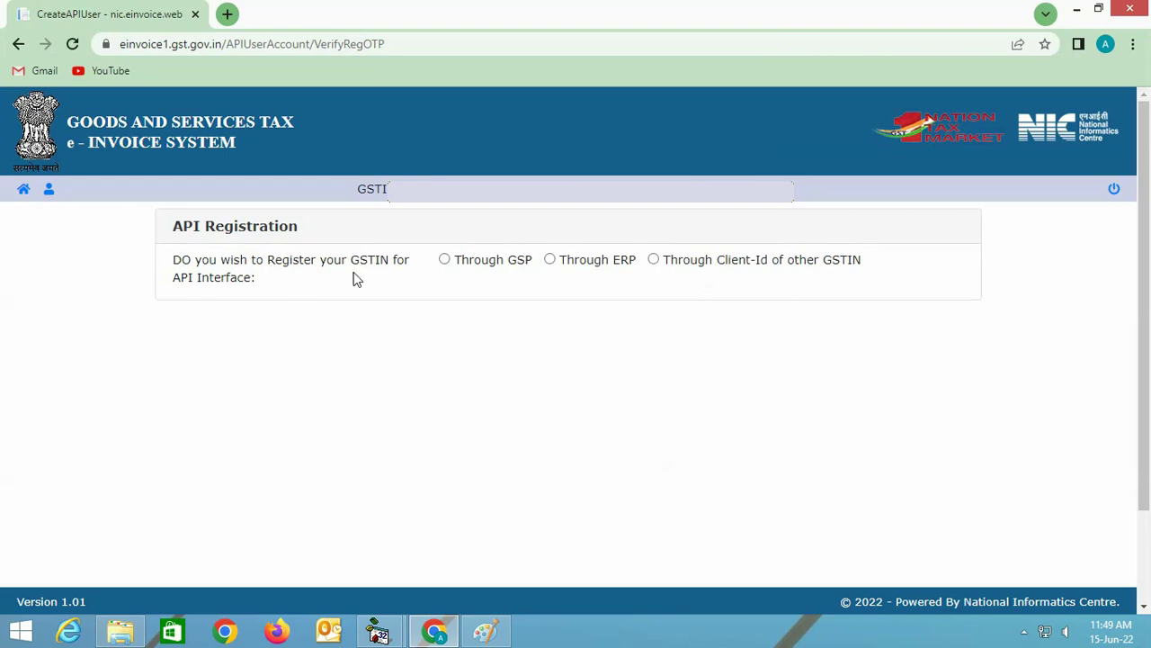
Select registration Through GSP and browse the Select your GSP provider list.
click(444, 260)
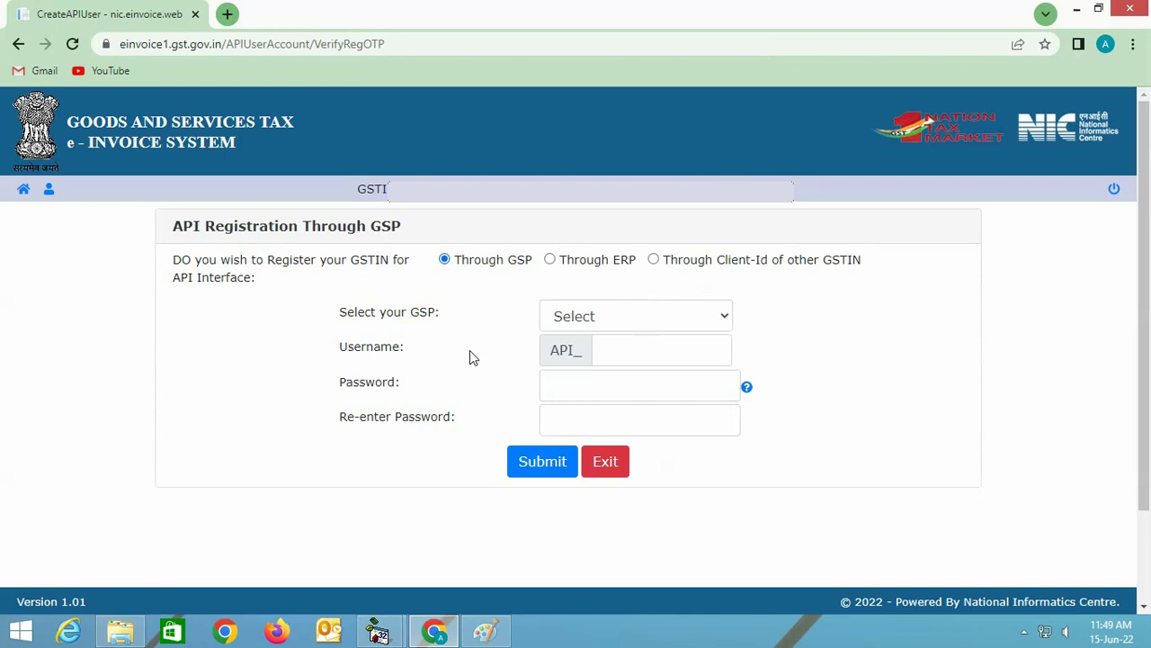
click(699, 319)
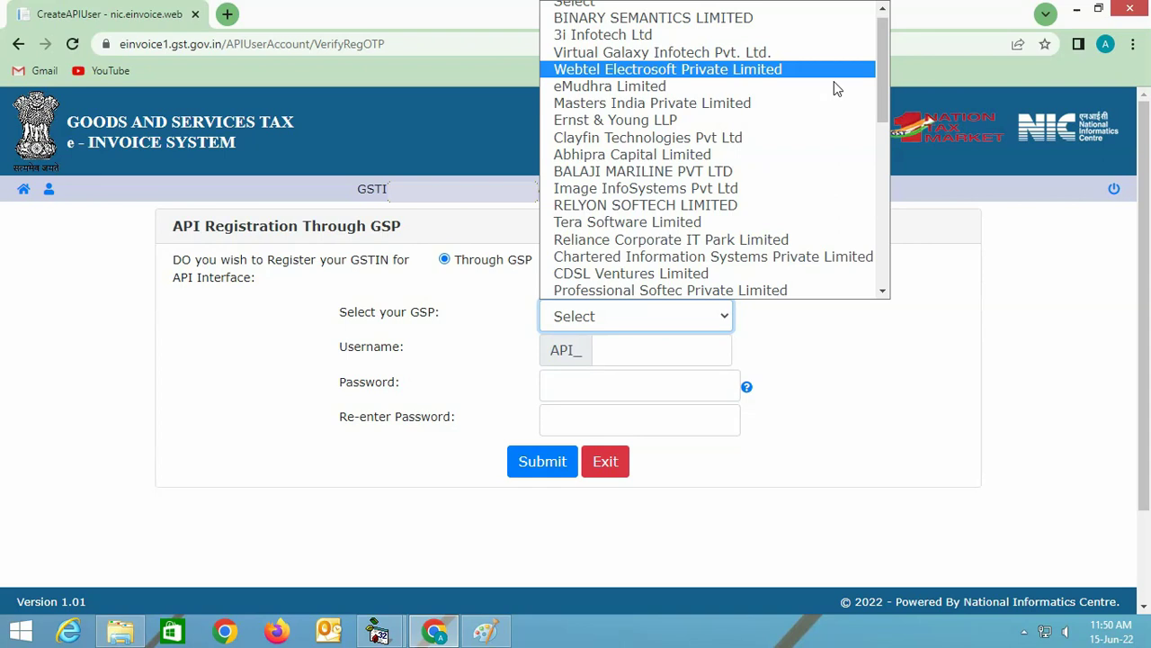
drag(884, 100, 884, 163)
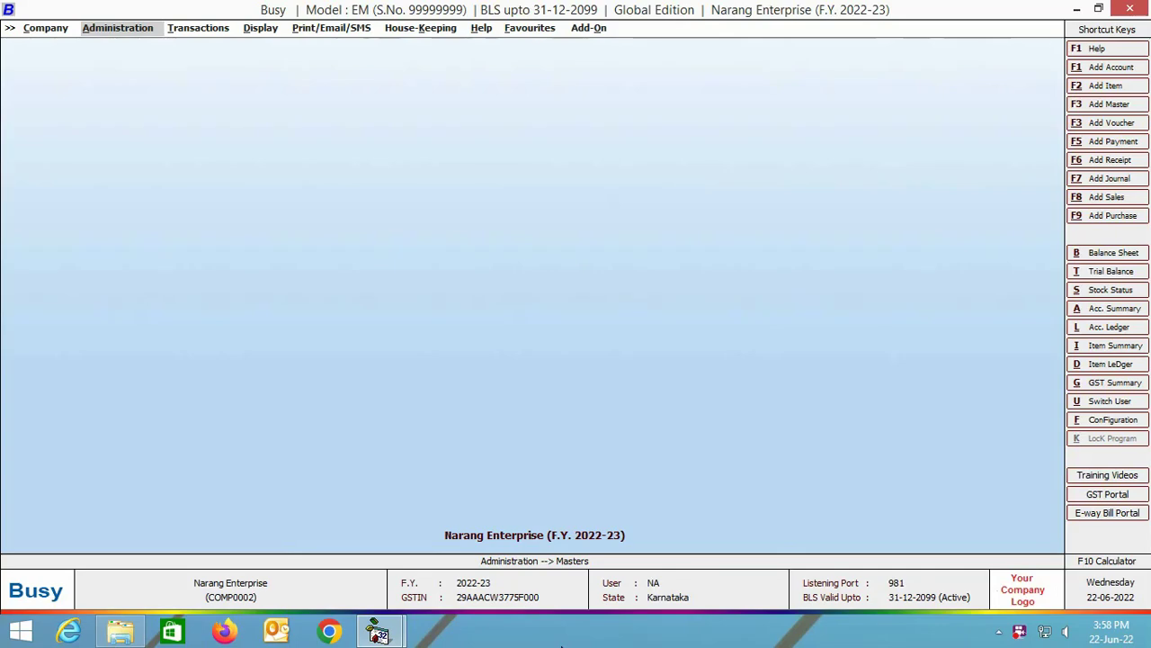
In the Features / Options GST/VAT settings, set E-Invoice Required to Y and open its Config.
click(121, 31)
click(130, 61)
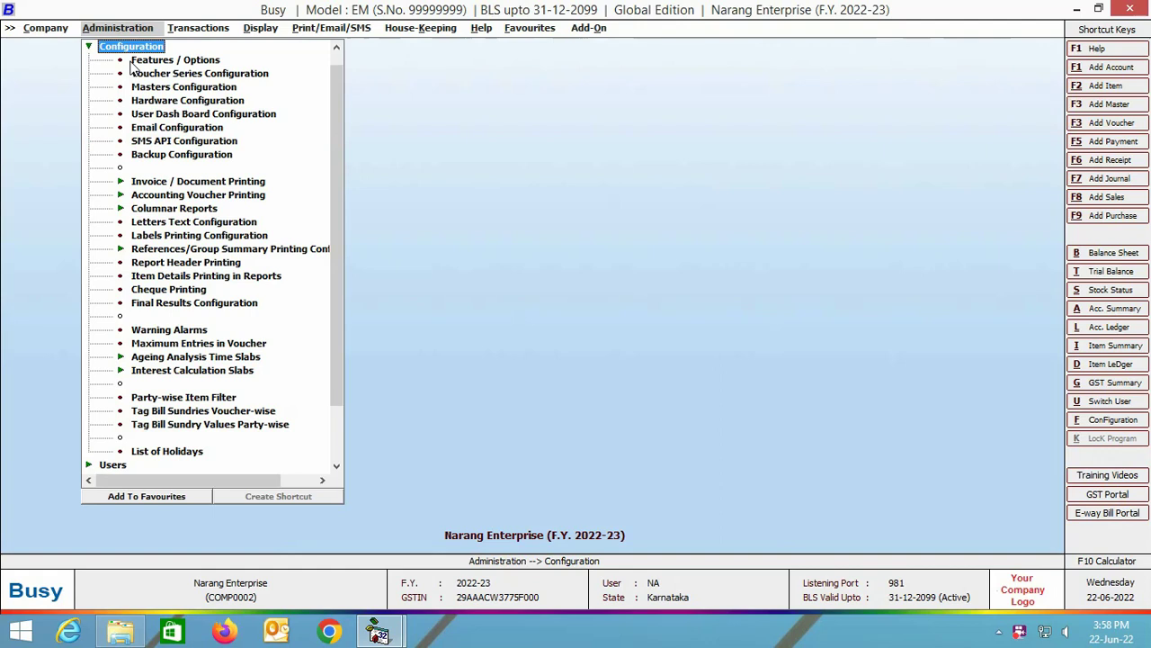
click(131, 62)
click(60, 268)
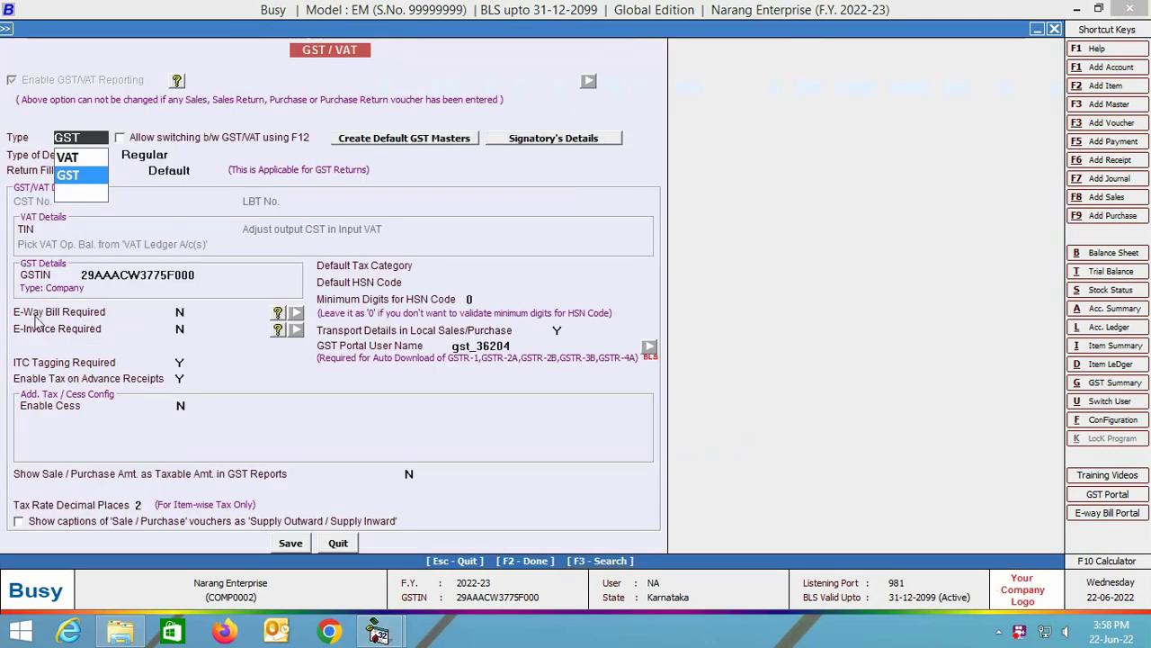
click(181, 329)
text(Y)
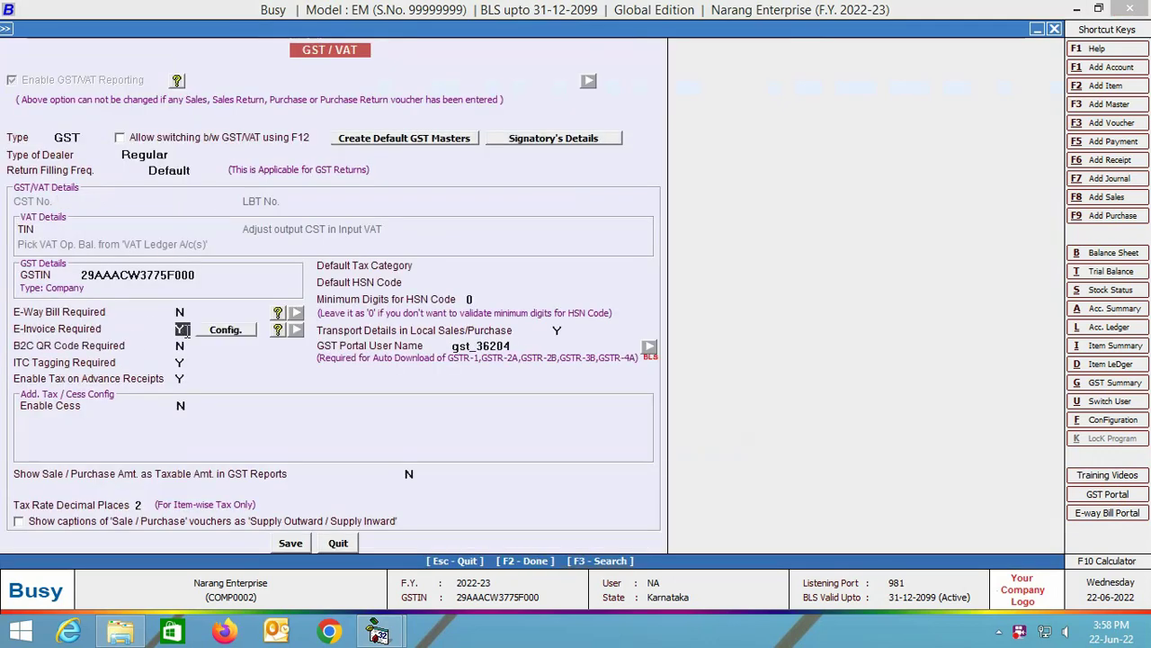
click(239, 331)
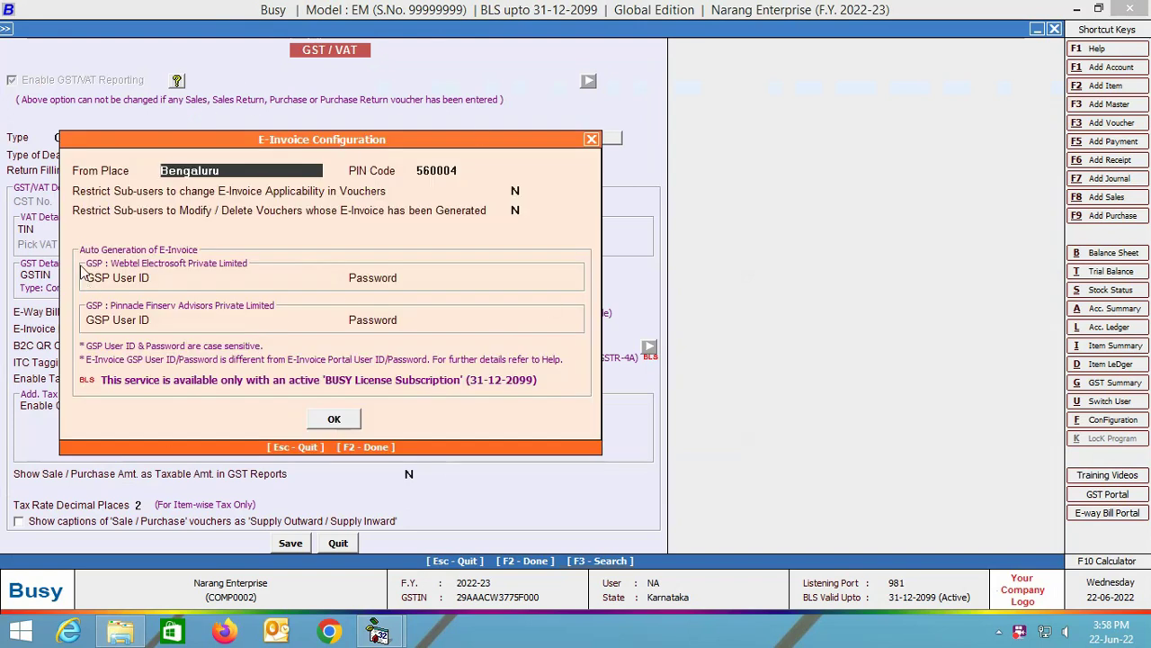
Enter the Webtel GSP user ID and password.
click(201, 279)
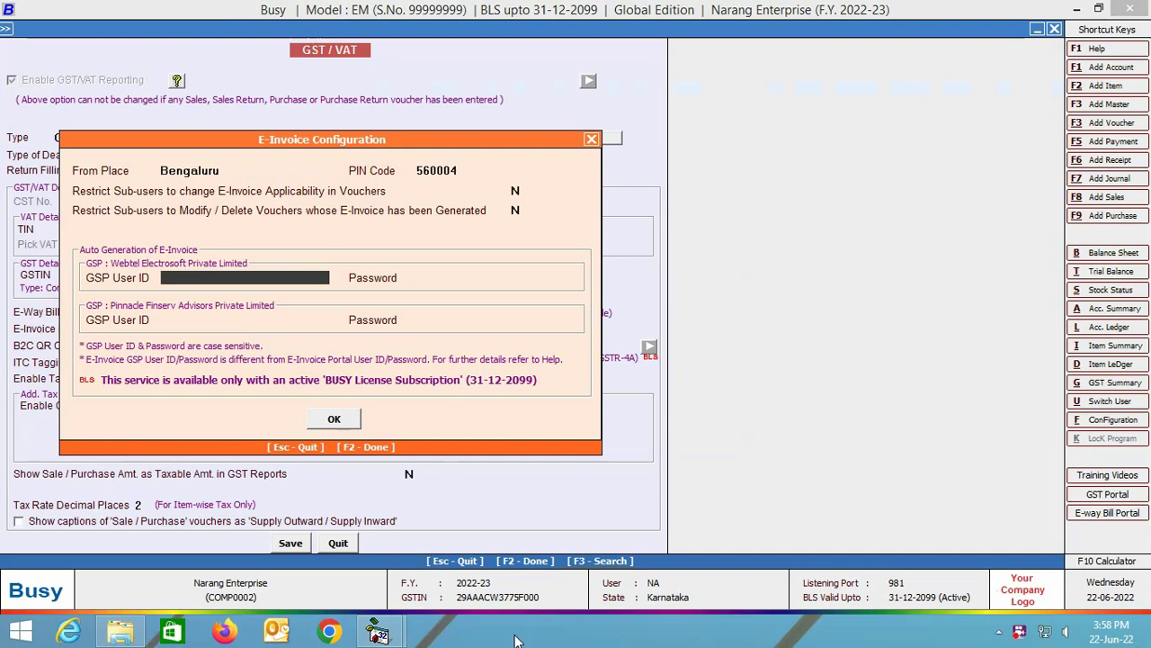
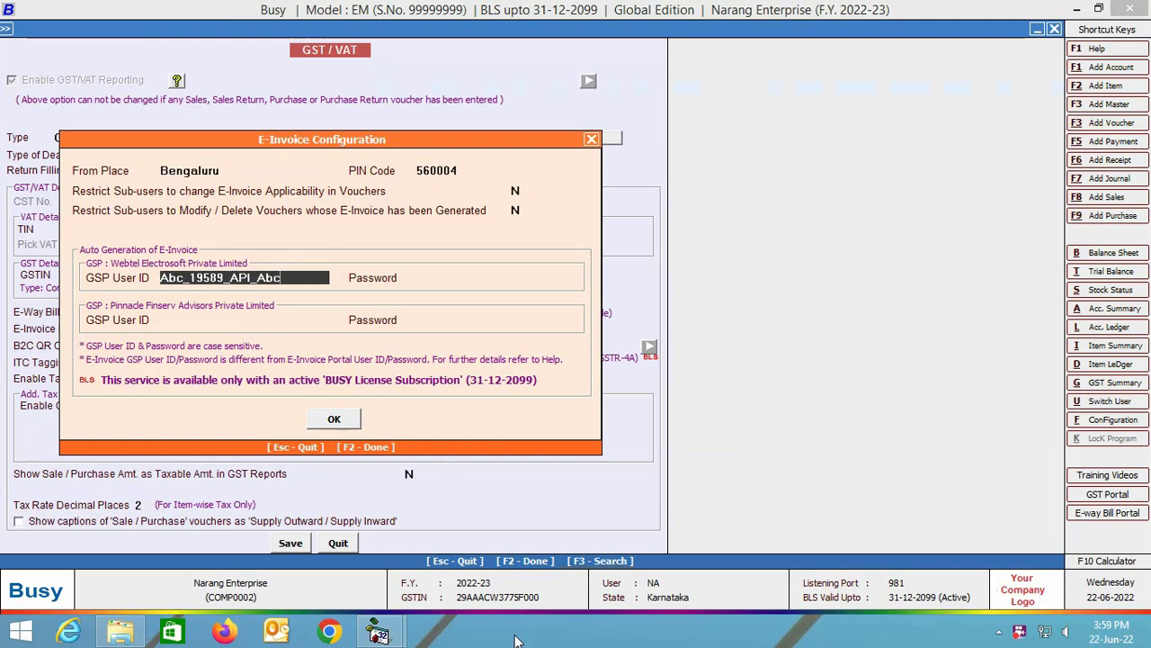
key(Return)
Enter the Pinnacle GSP user ID and password, accept, and save the GST/VAT settings.
key(Return)
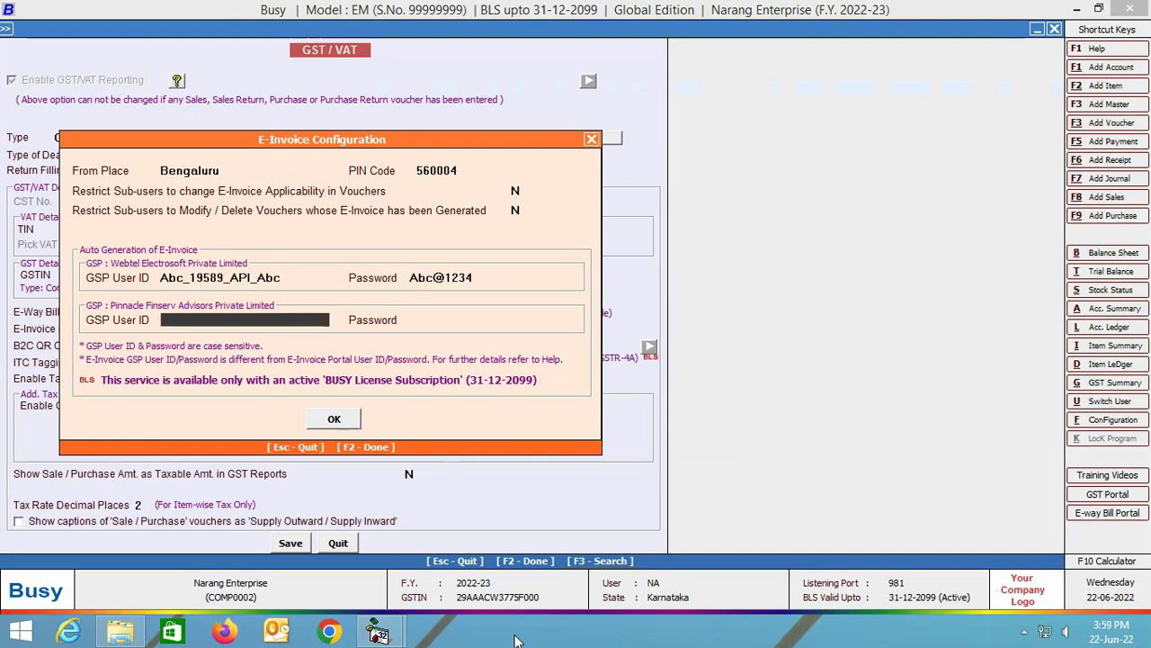
key(Return)
key(Return)
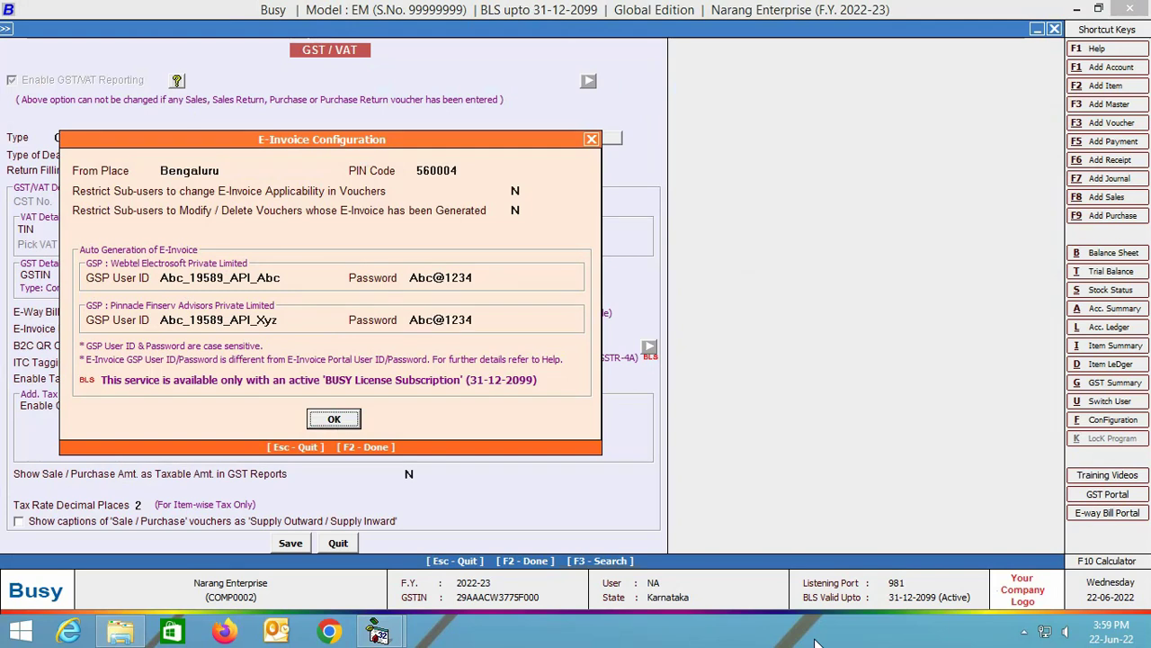
key(Return)
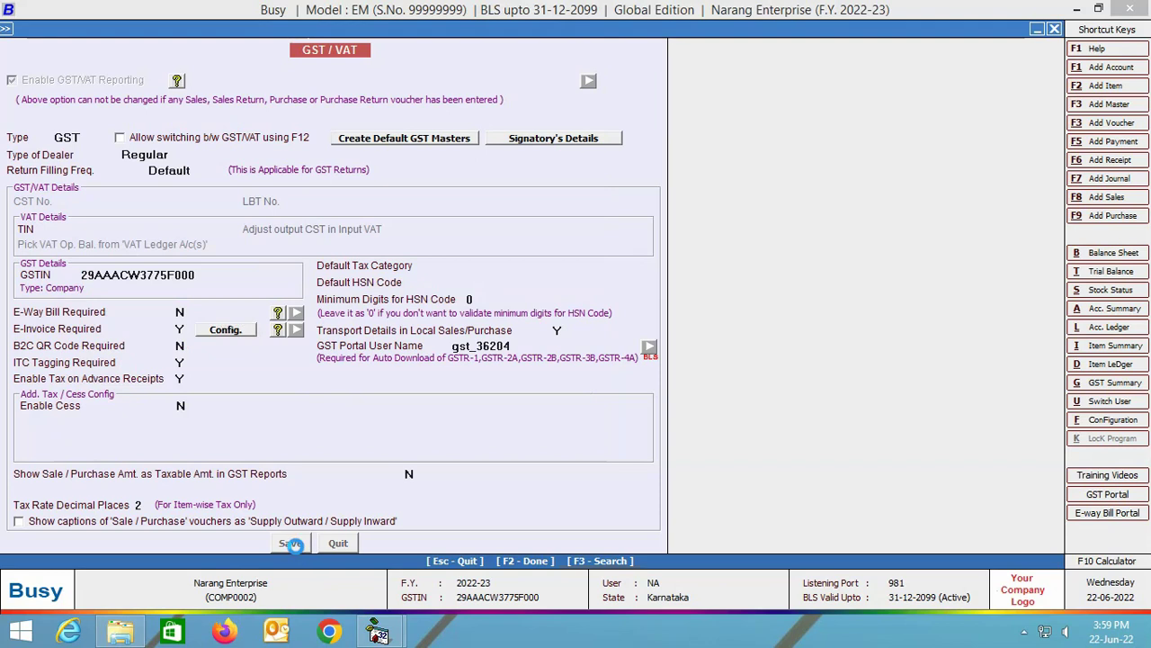
click(290, 544)
Set Generate 'E-Invoice' After Saving to Y for the Sales Main series and save.
click(125, 519)
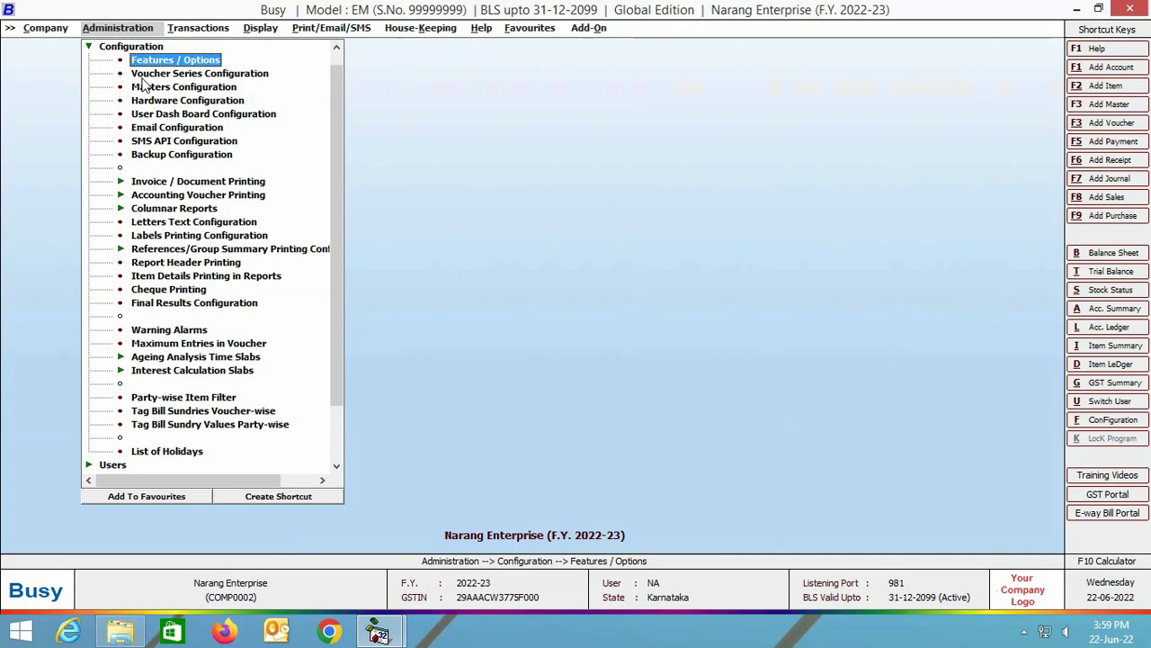
click(141, 72)
double_click(109, 115)
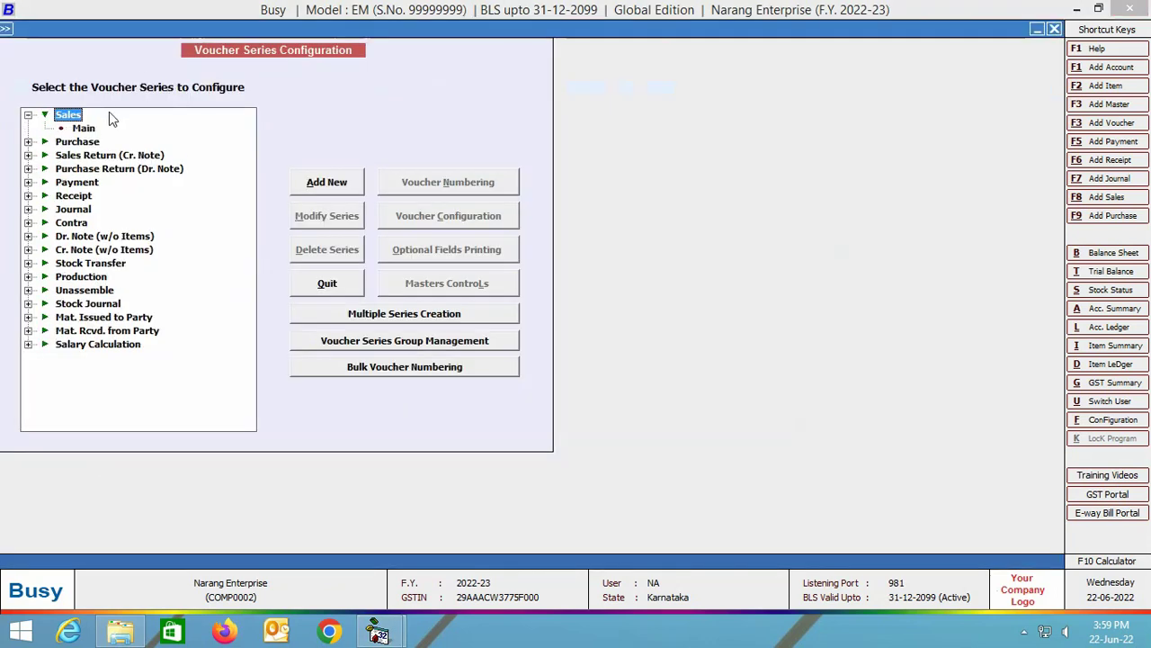
click(81, 128)
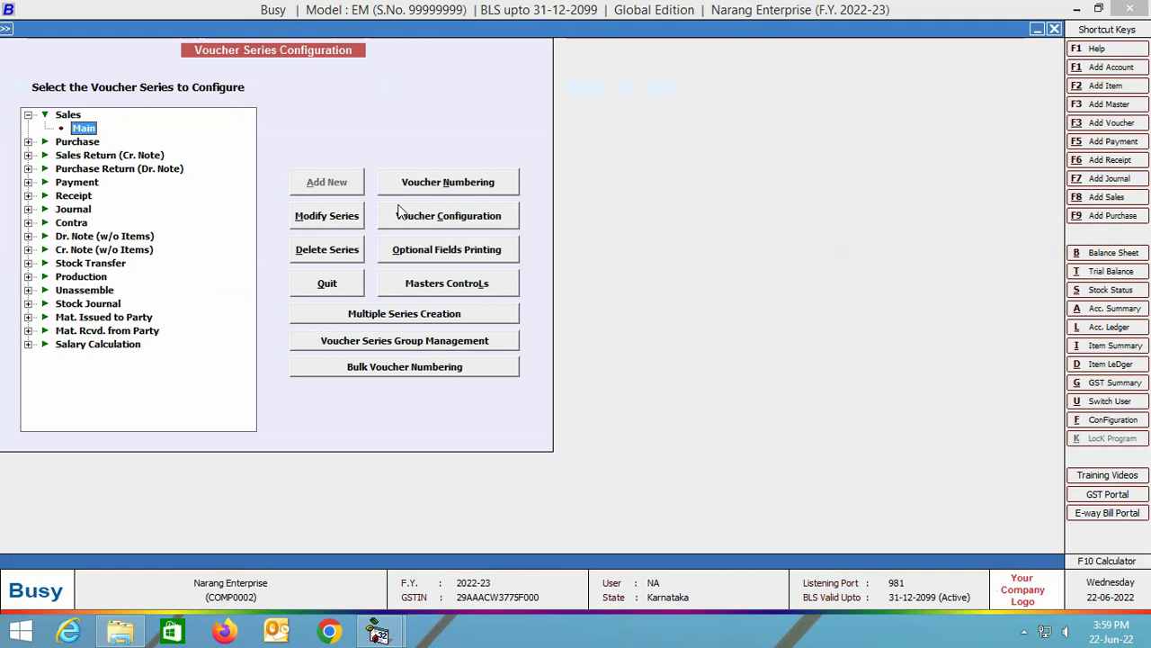
click(452, 220)
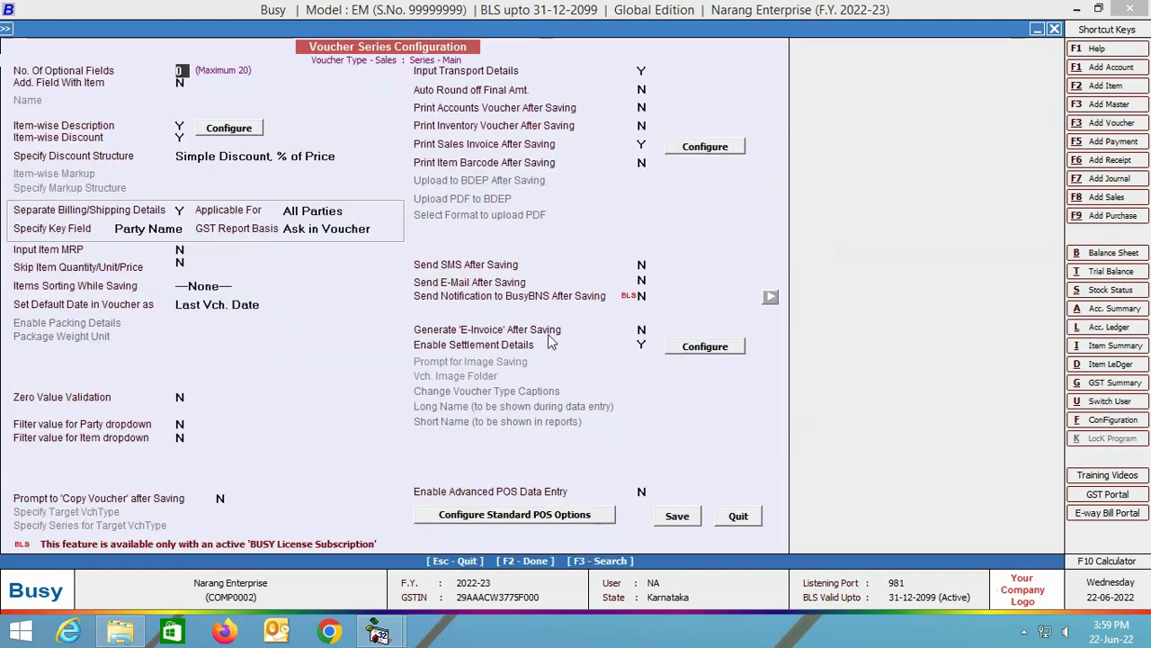
click(642, 330)
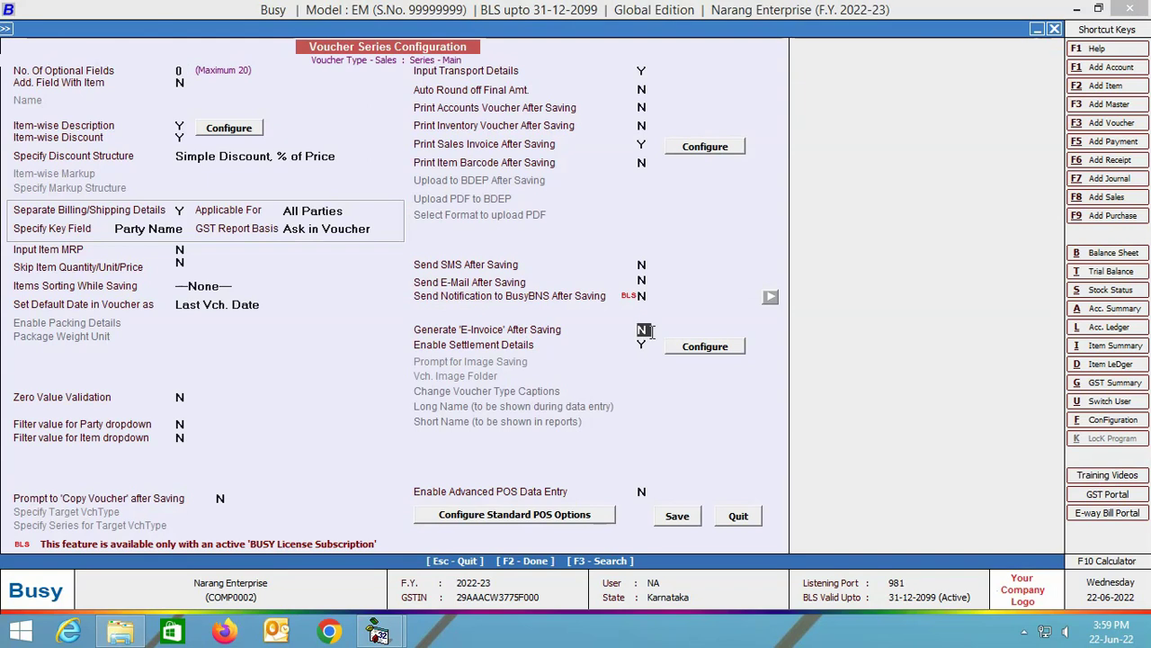
key(y)
click(676, 515)
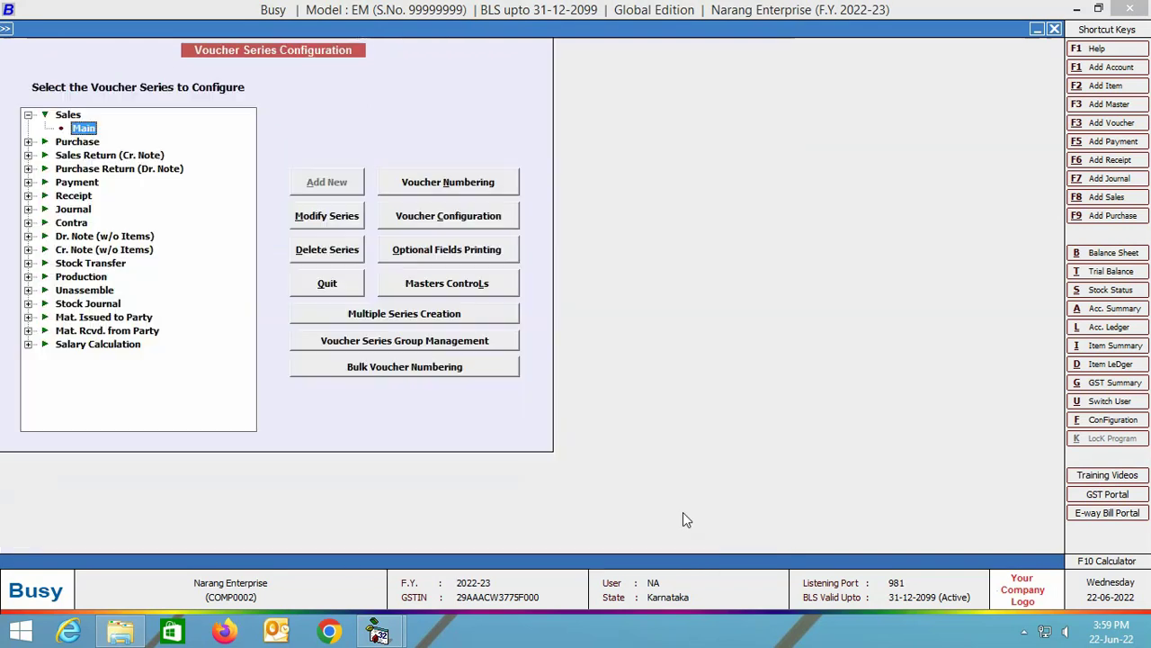
key(Escape)
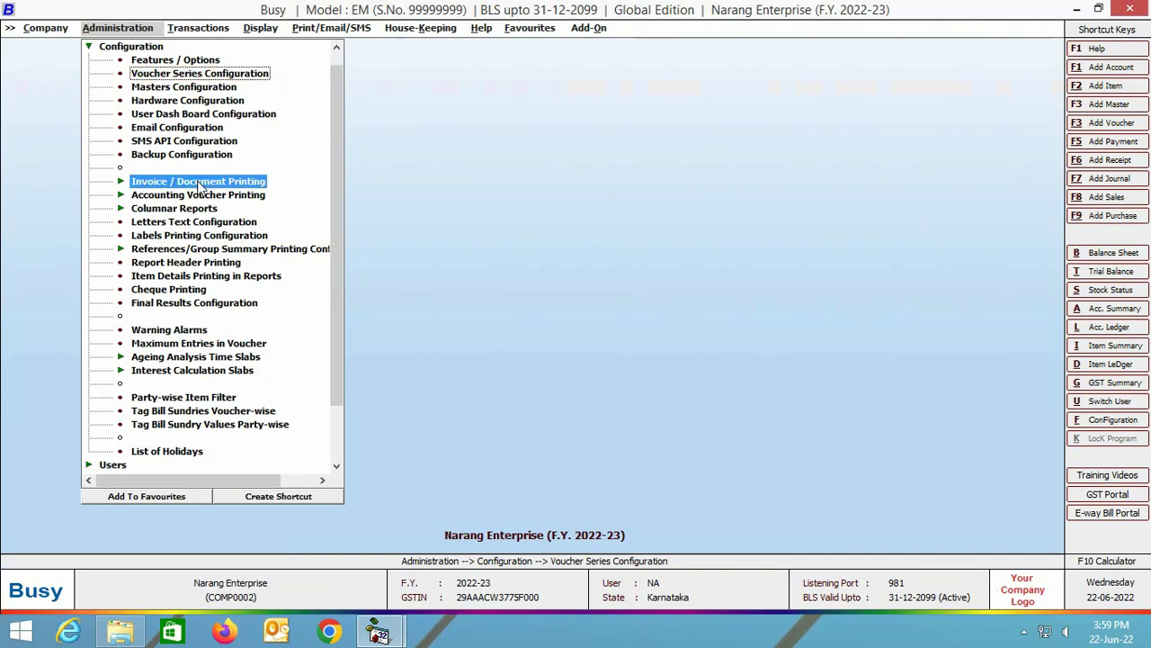
Set Print E-Invoice QR Code and Print E-Inv. IRN/Ack.No./Ack. Date to Y for Standard Sales Invoice, and save.
click(200, 186)
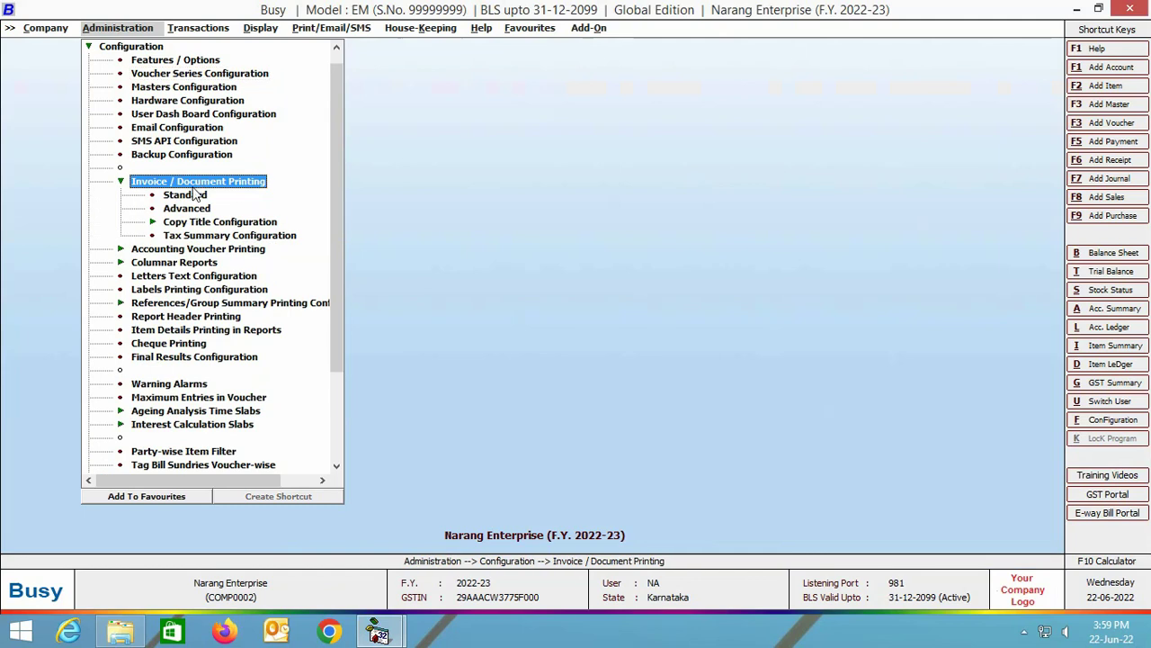
click(191, 197)
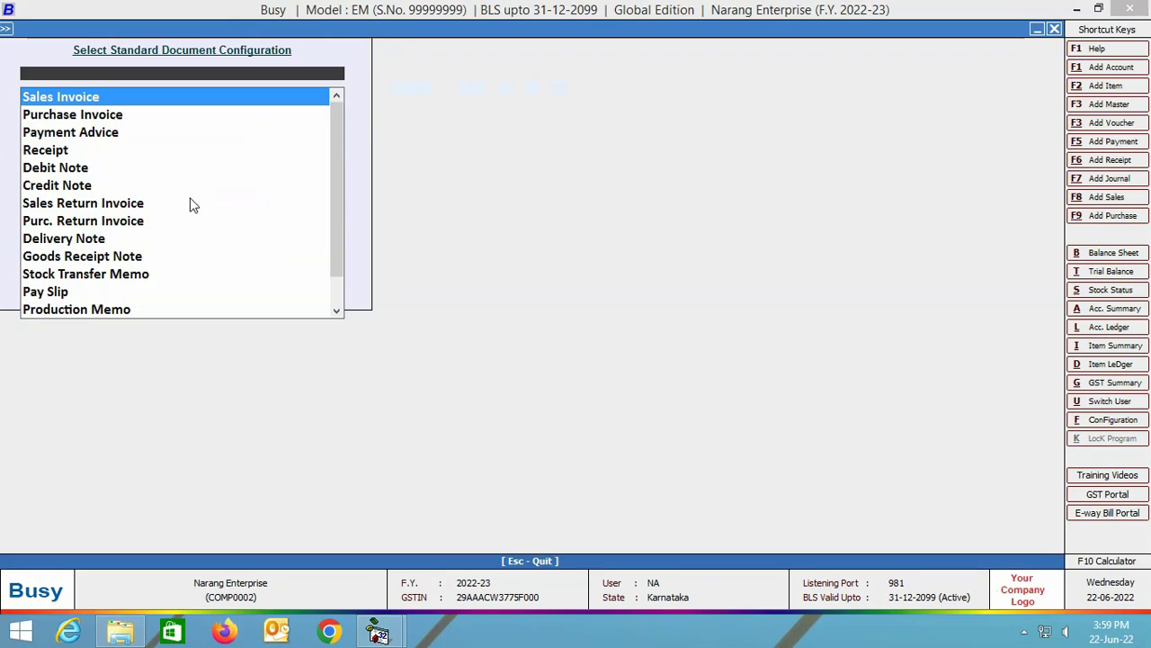
key(Return)
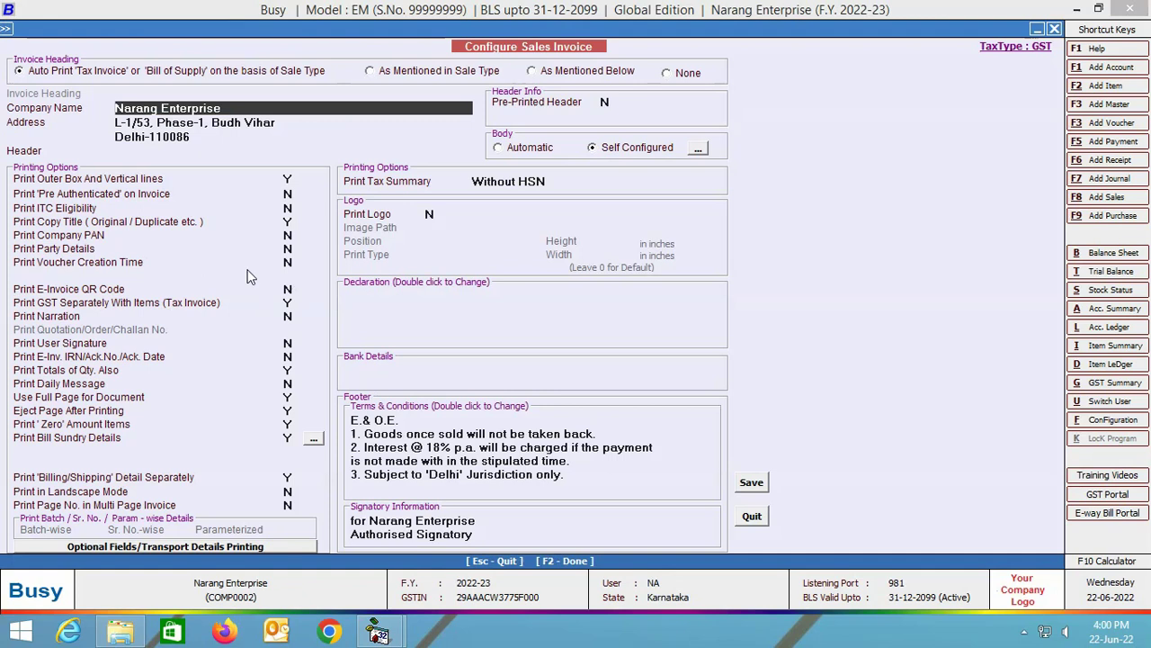
click(289, 288)
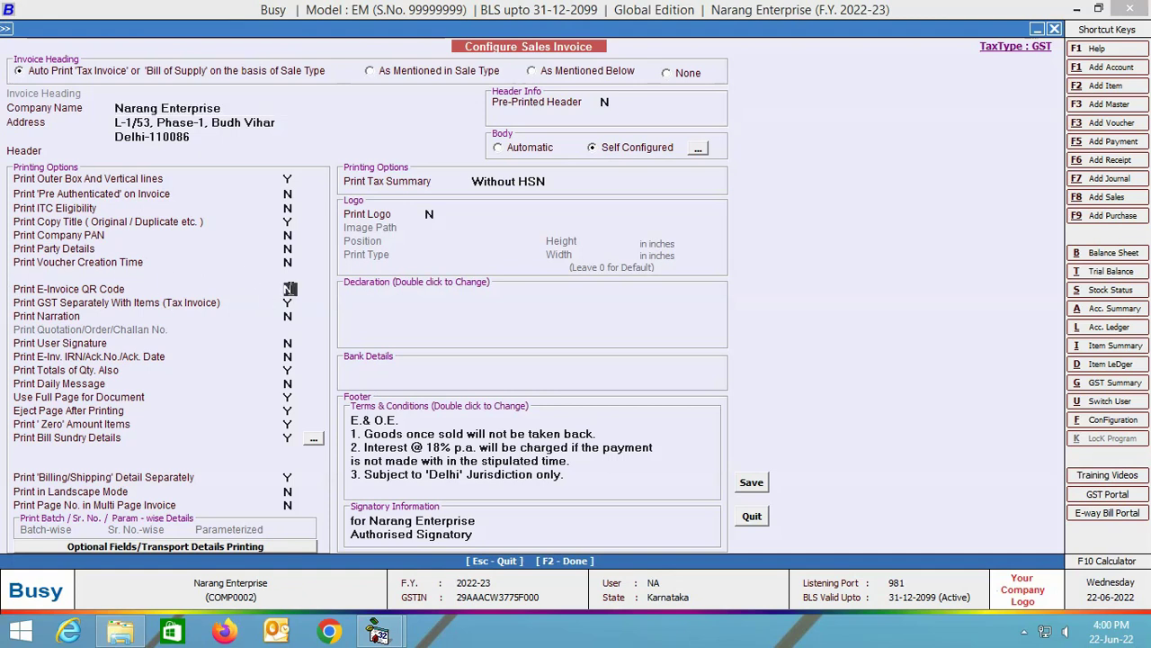
key(y)
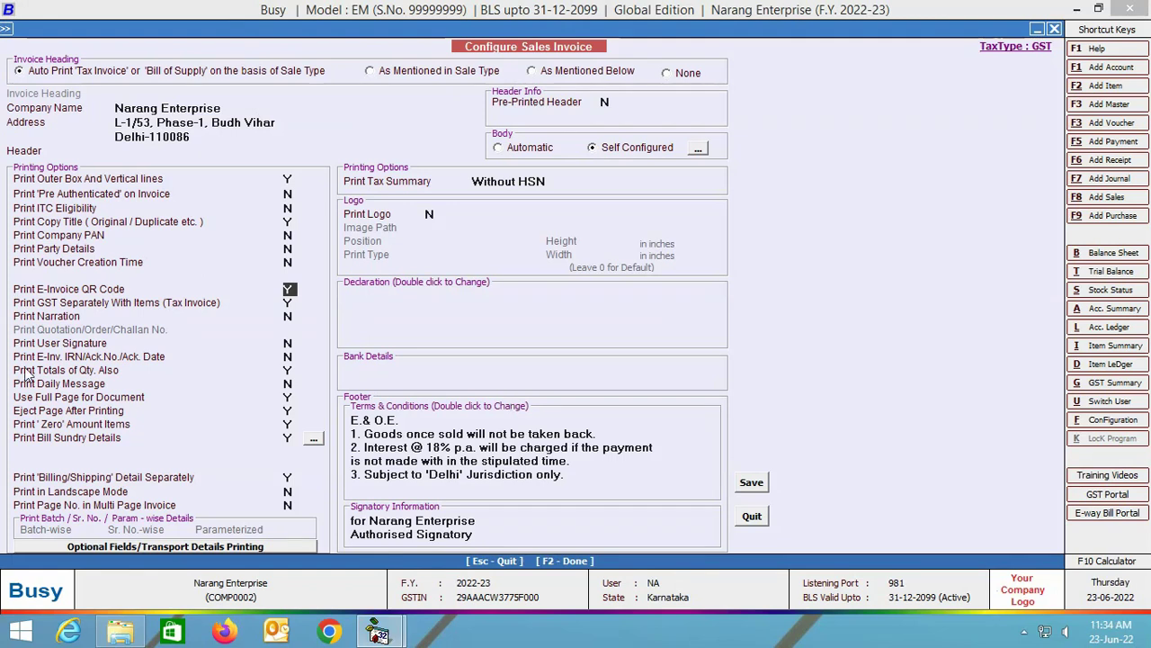
click(287, 356)
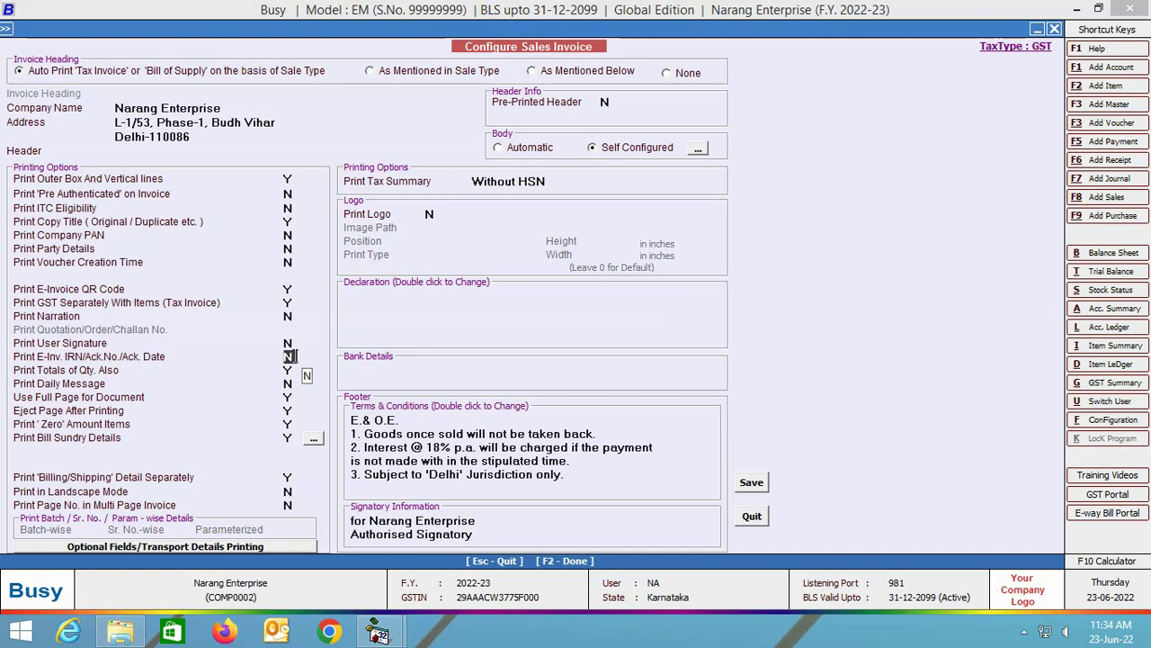
key(y)
click(763, 481)
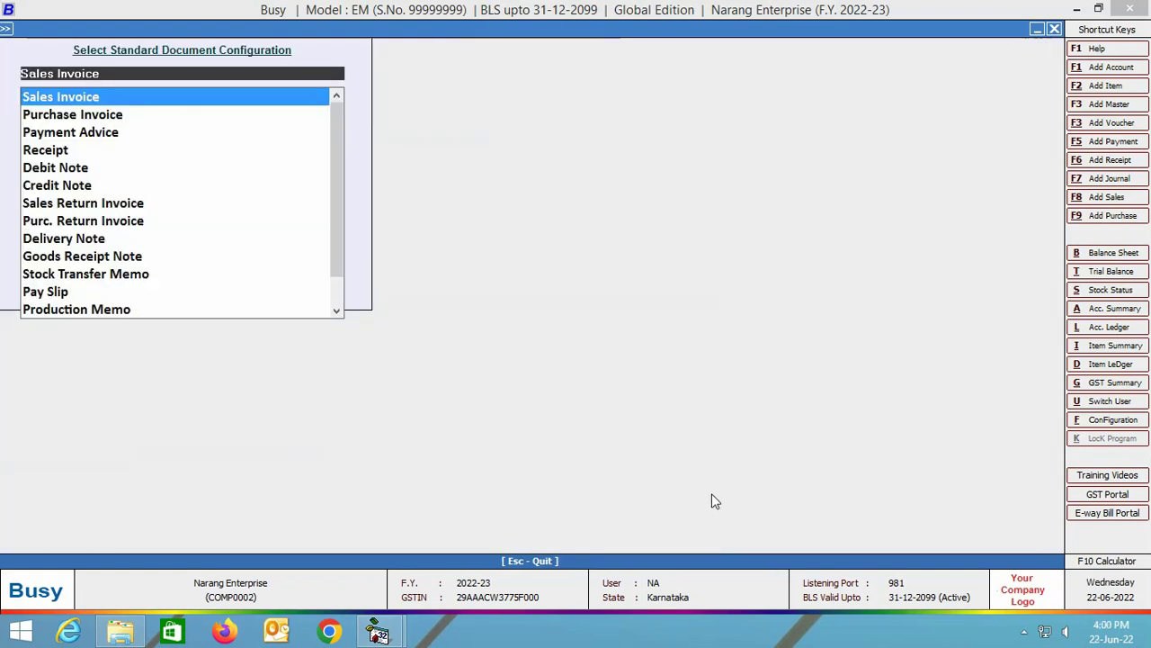
key(Escape)
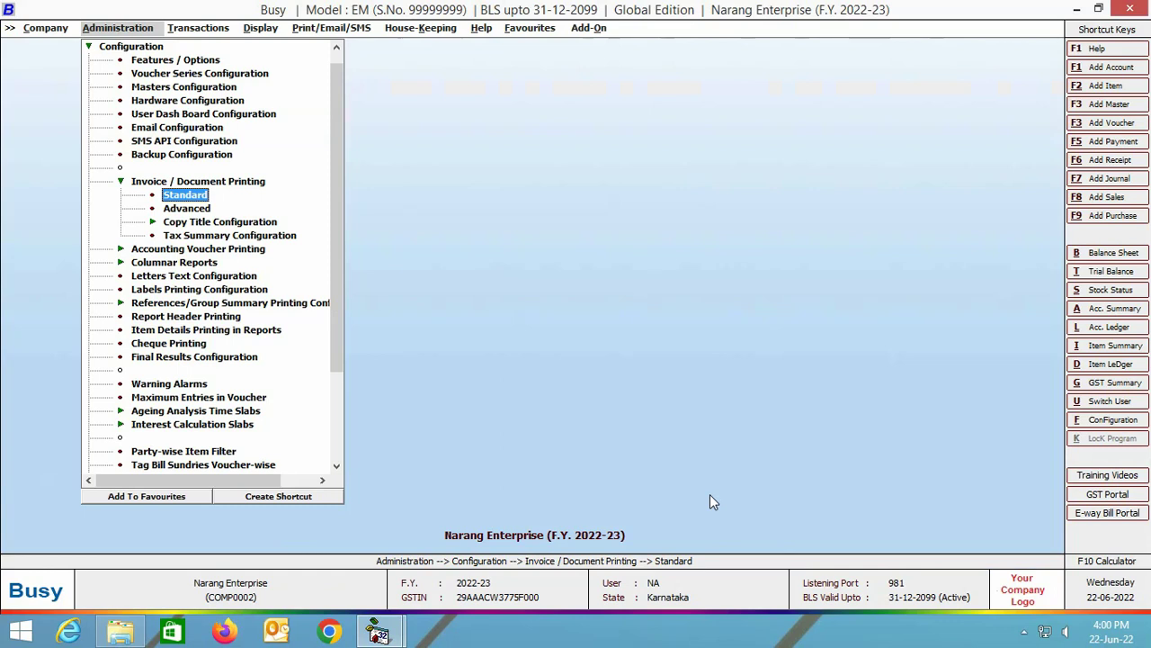
key(Escape)
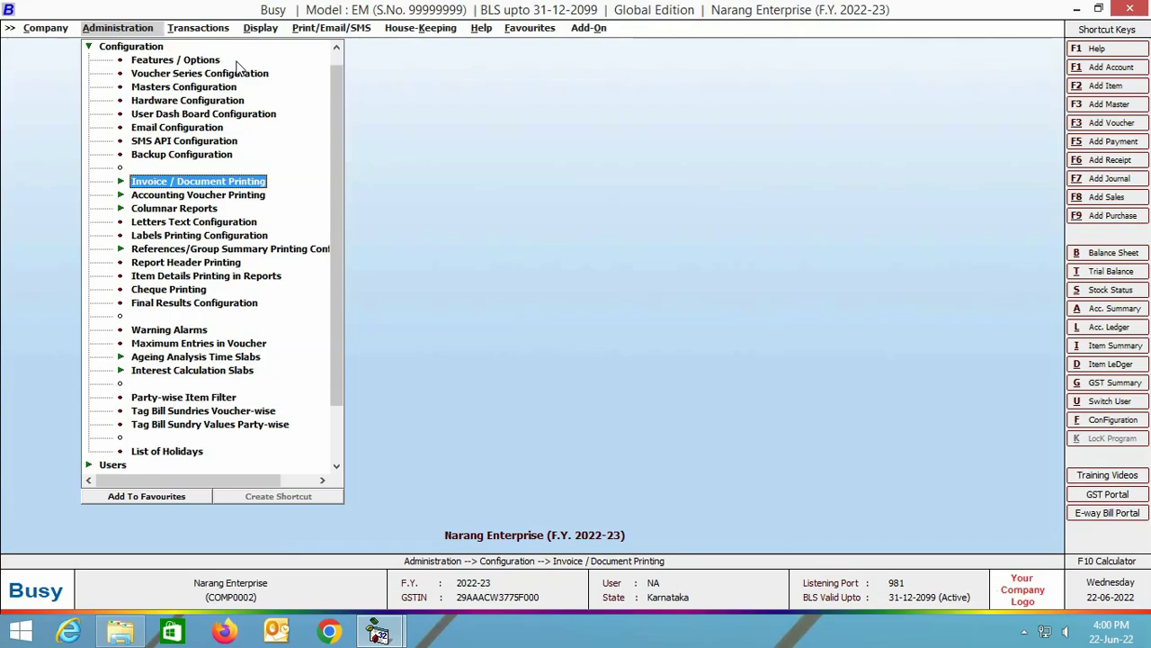
click(197, 28)
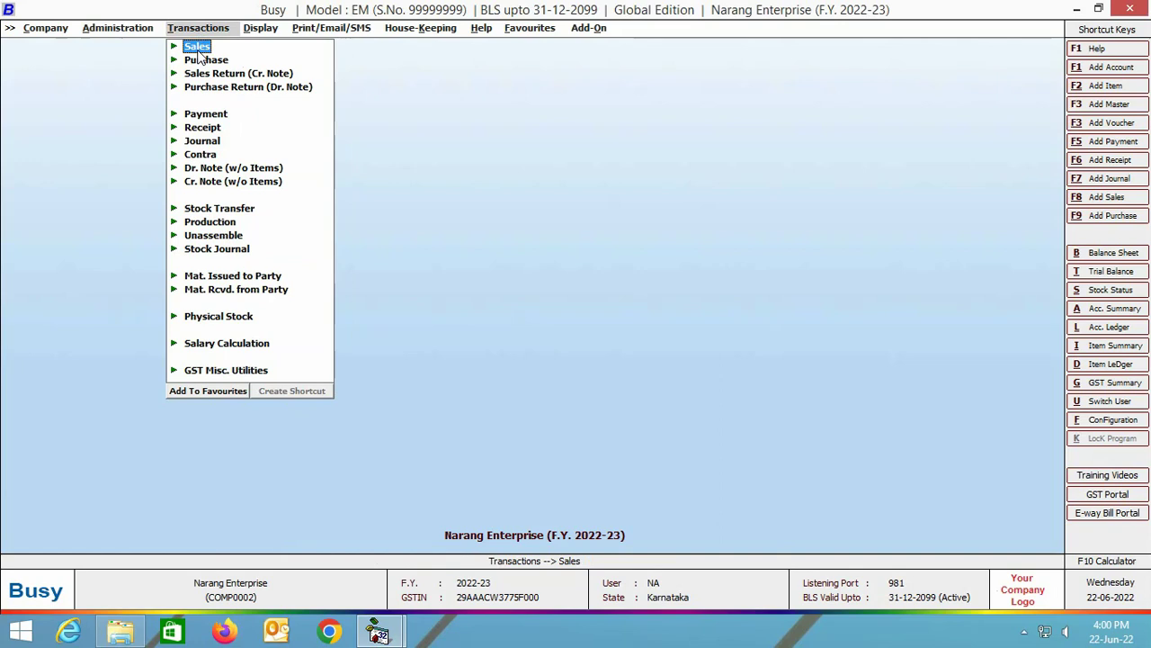
Add a new Main series sales voucher numbered Einv-1114.
click(197, 46)
click(226, 61)
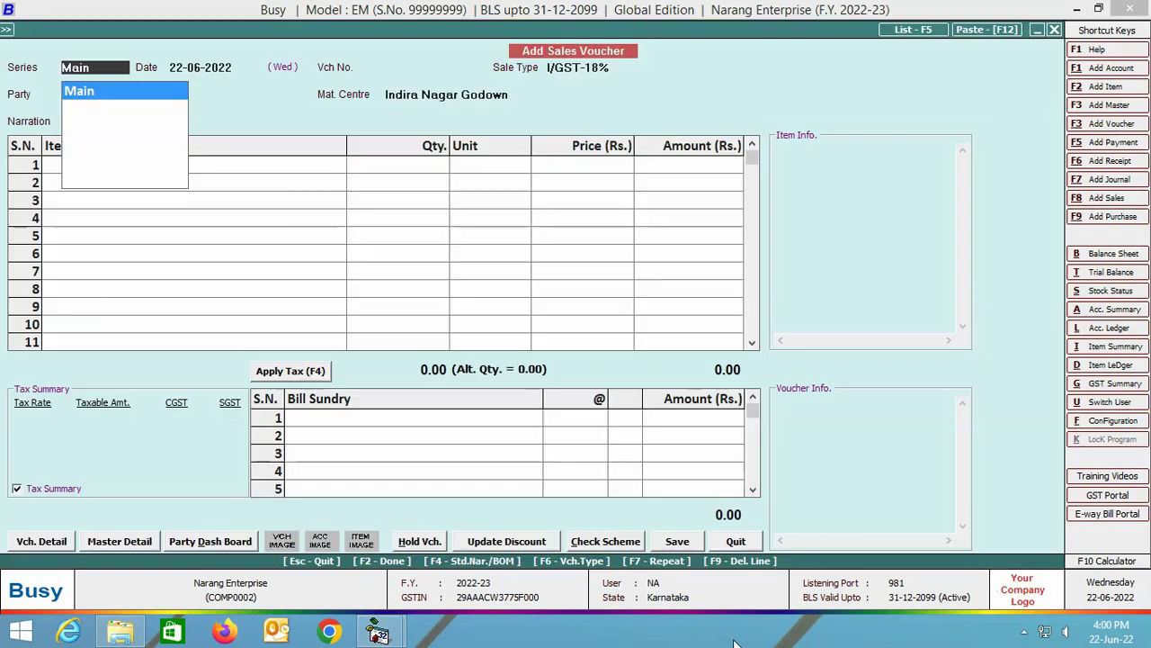
key(Return)
key(Return)
text(Einv-1114)
key(Return)
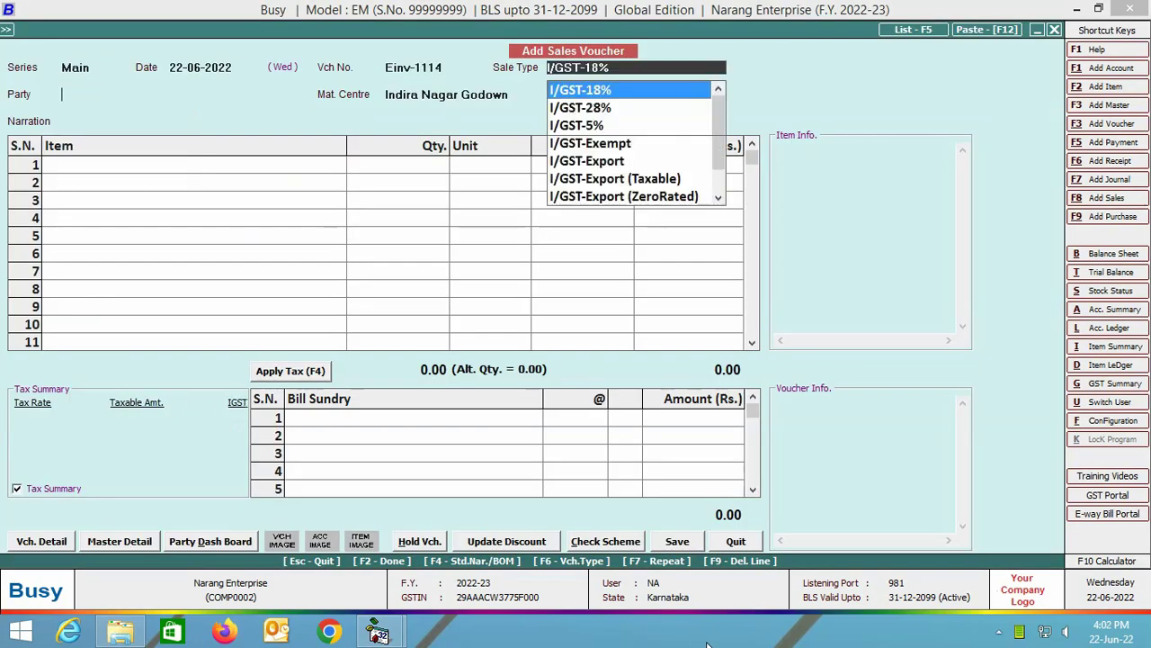
Bill Akshat Enterprises for 1000 pcs of 8 in Style Small Box with I/GST-18%.
key(Return)
text(aks)
key(Return)
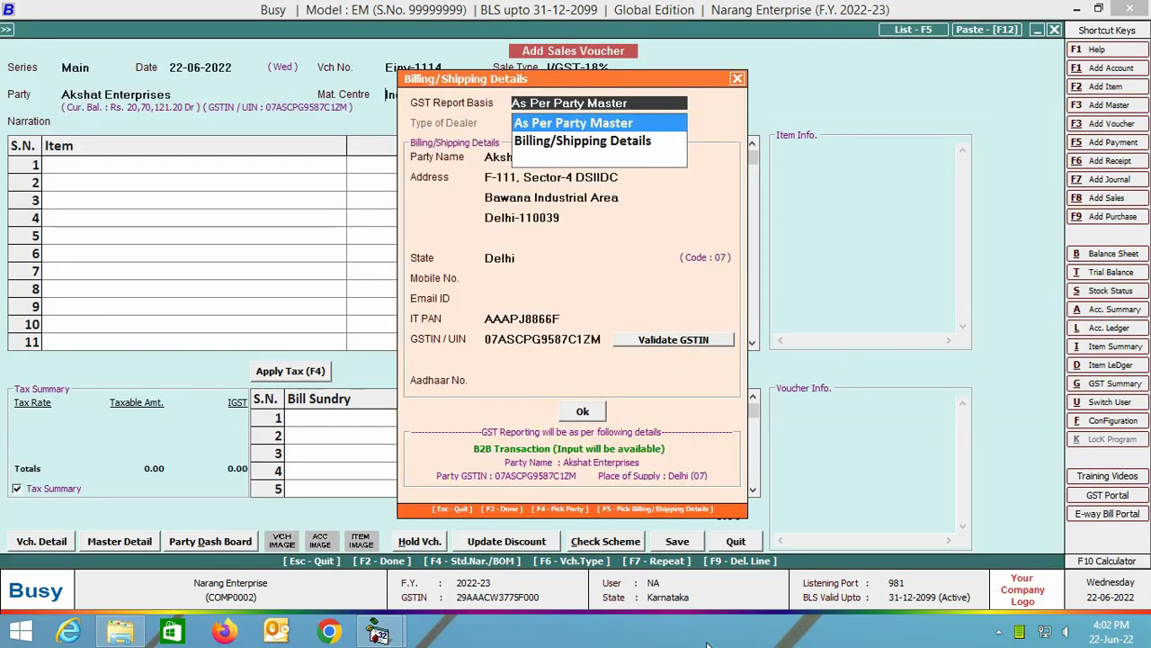
key(Return)
key(Return)
key(Return)
key(Return)
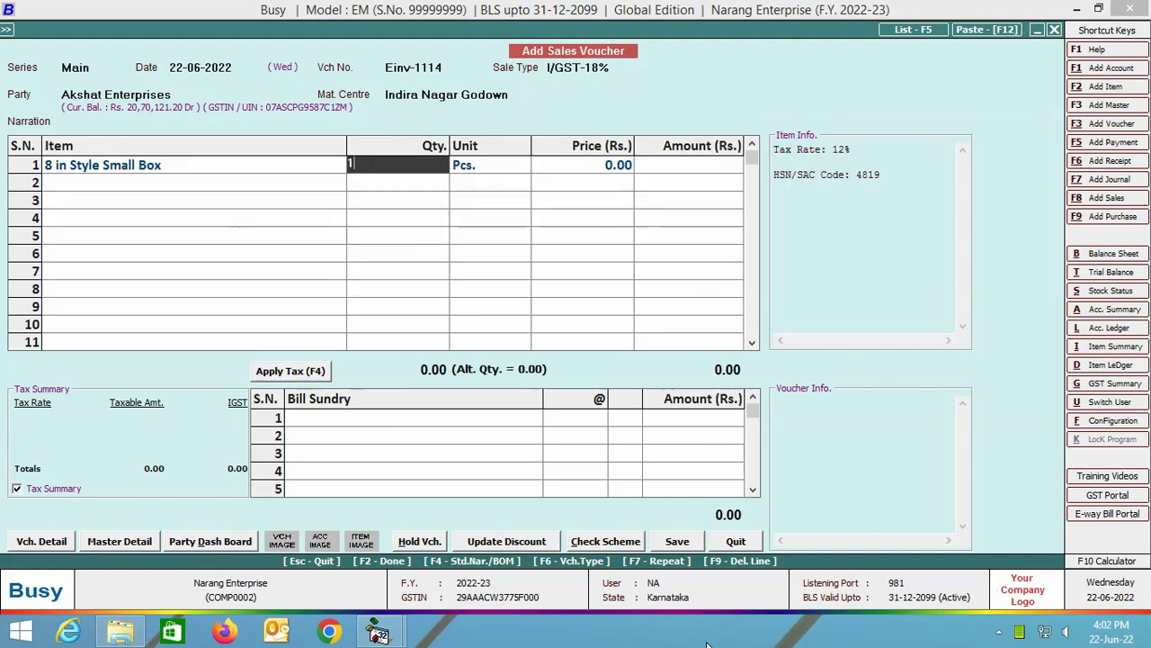
text(1000)
key(Return)
key(Return)
key(Return)
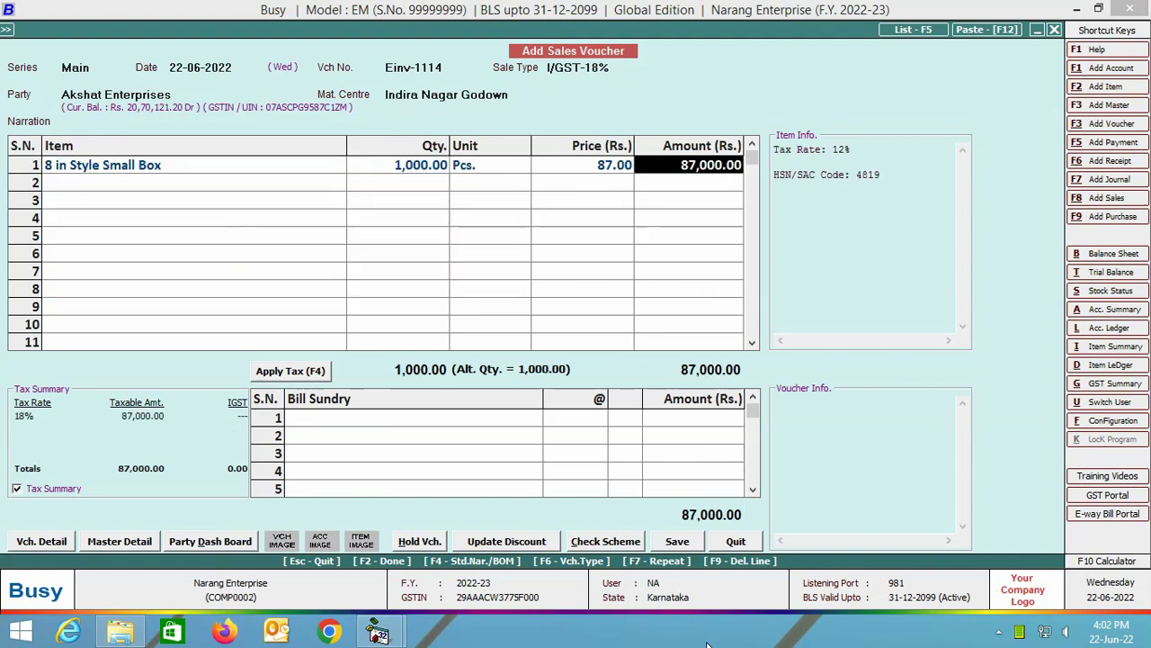
key(Return)
key(Return)
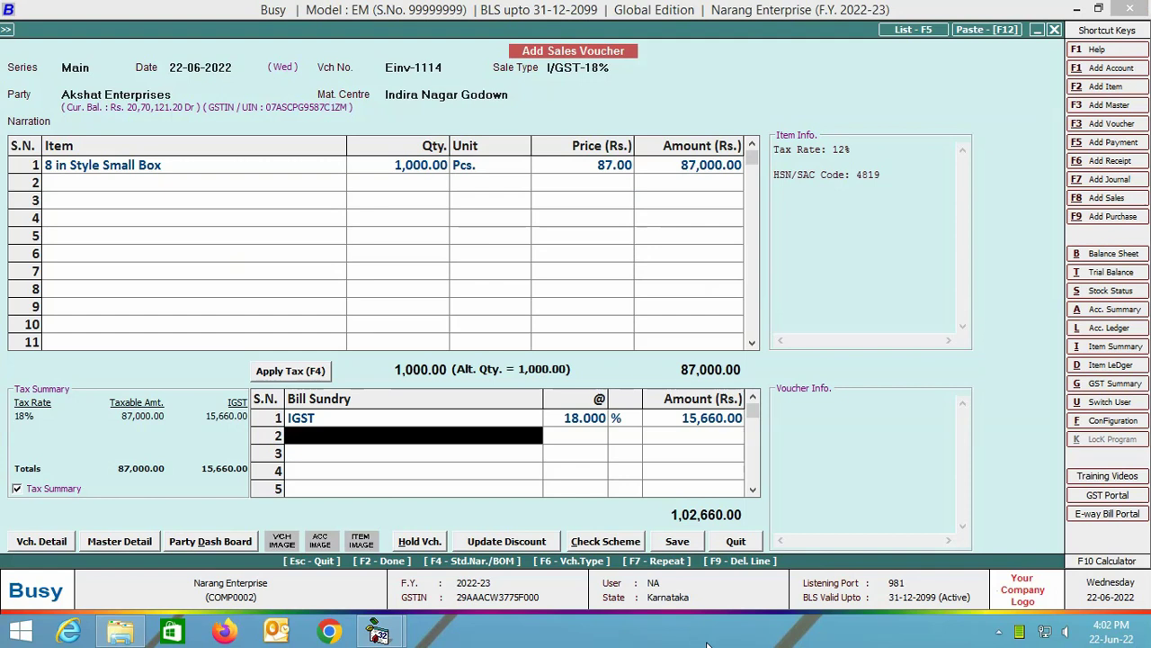
key(Return)
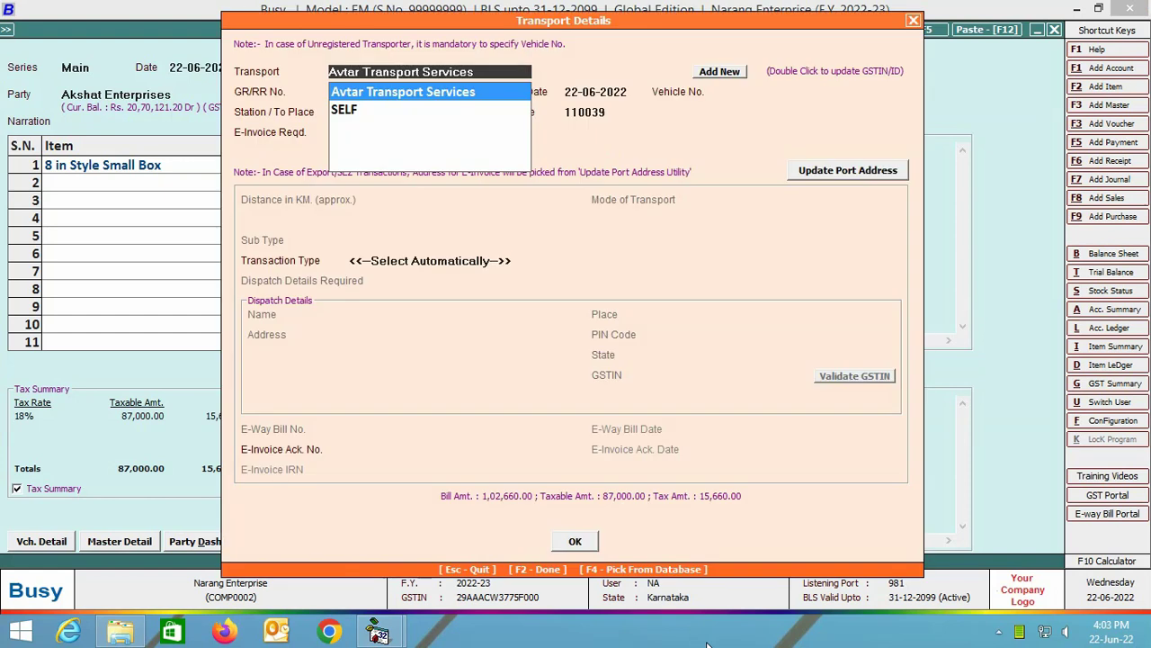
Enter transport details: Avtar Transport Services, GR/RR No. 98111, vehicle KA12KA1234, e-invoice required Y.
key(Return)
text(98111)
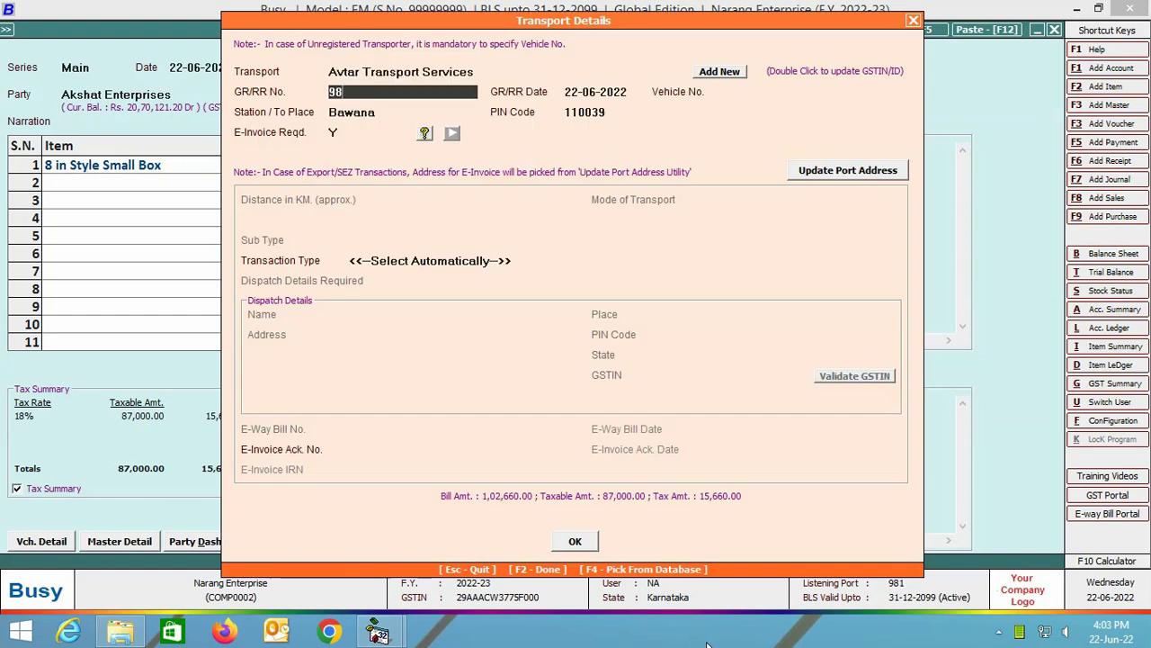
key(Return)
key(Return)
text(KA12KA1234)
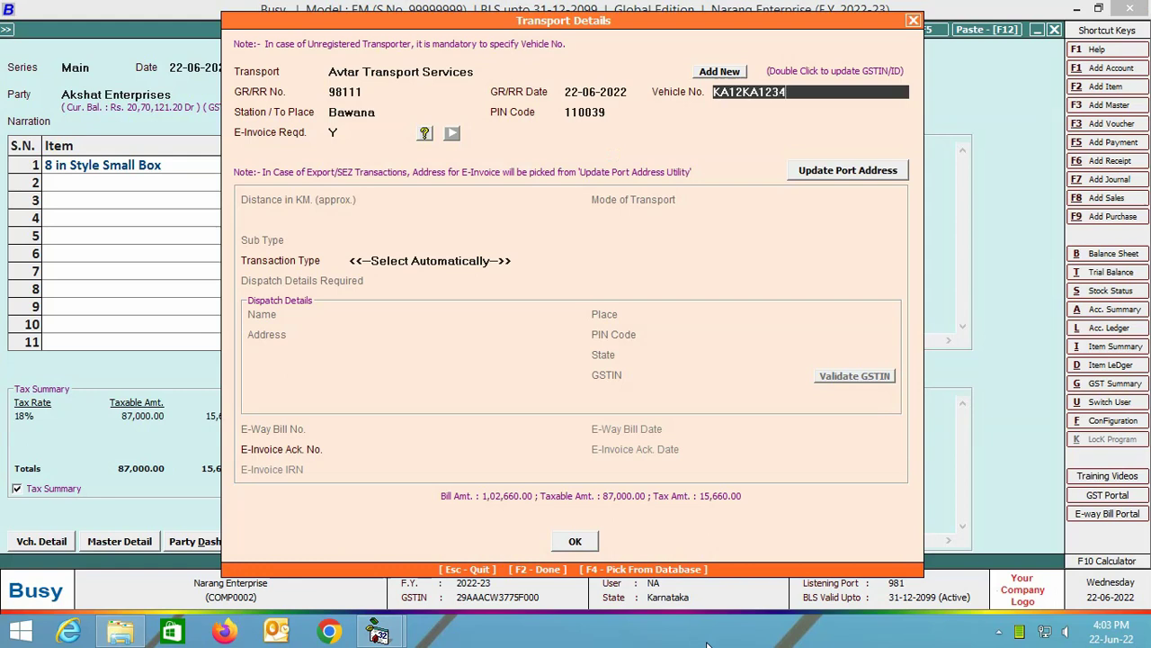
key(Return)
key(Return)
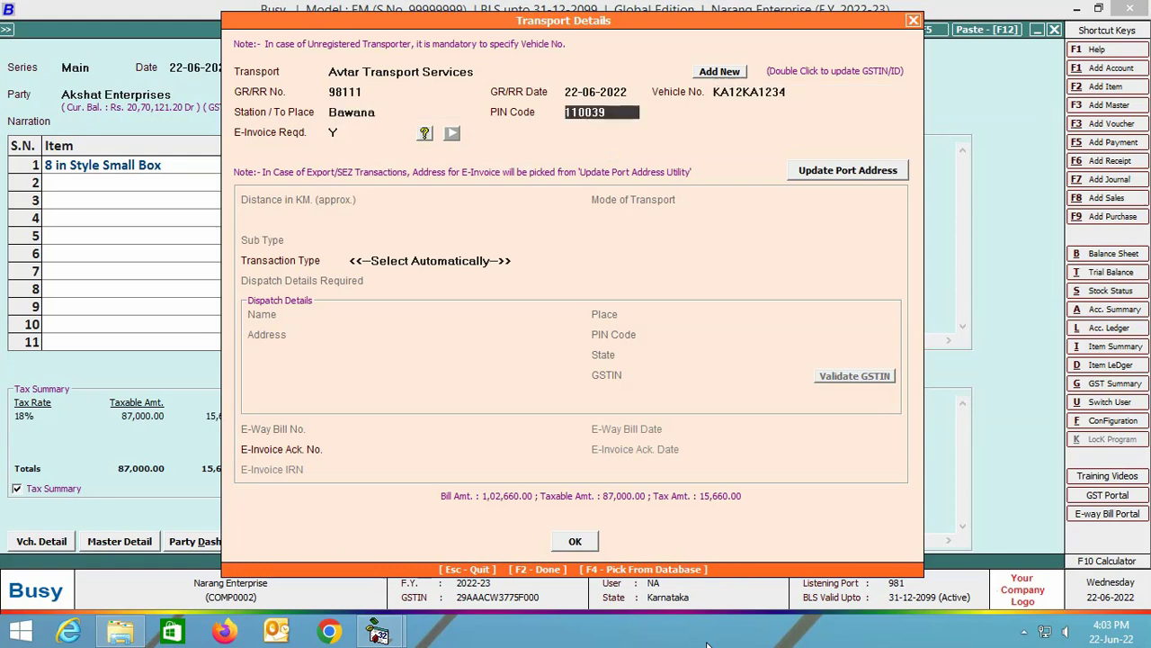
key(Return)
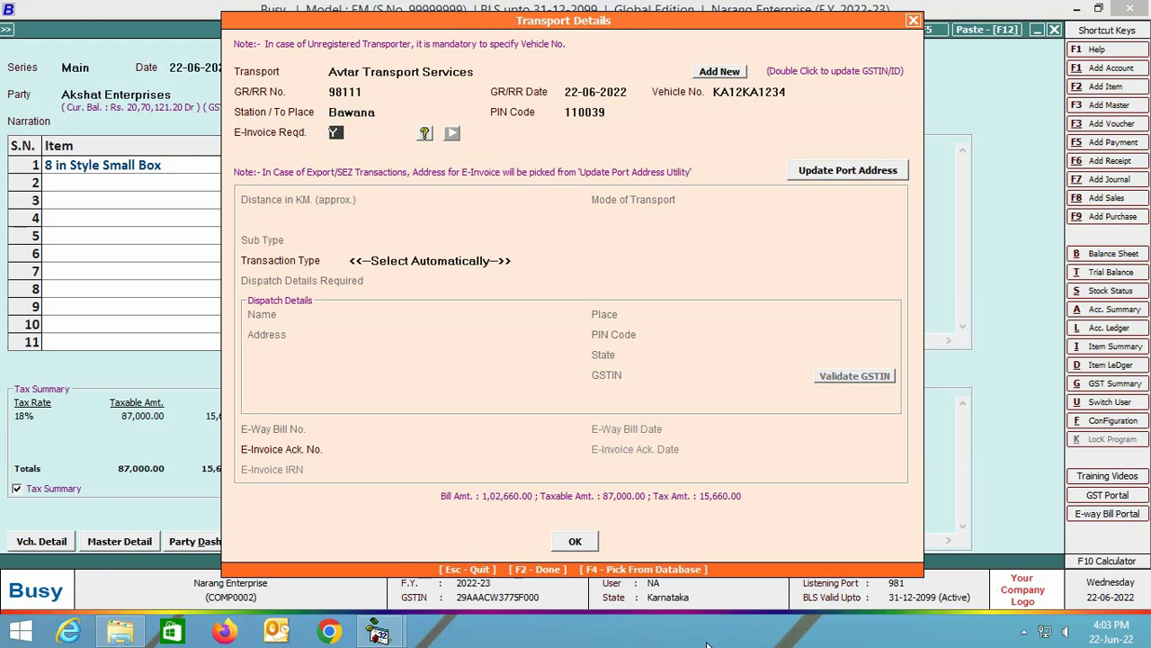
key(Return)
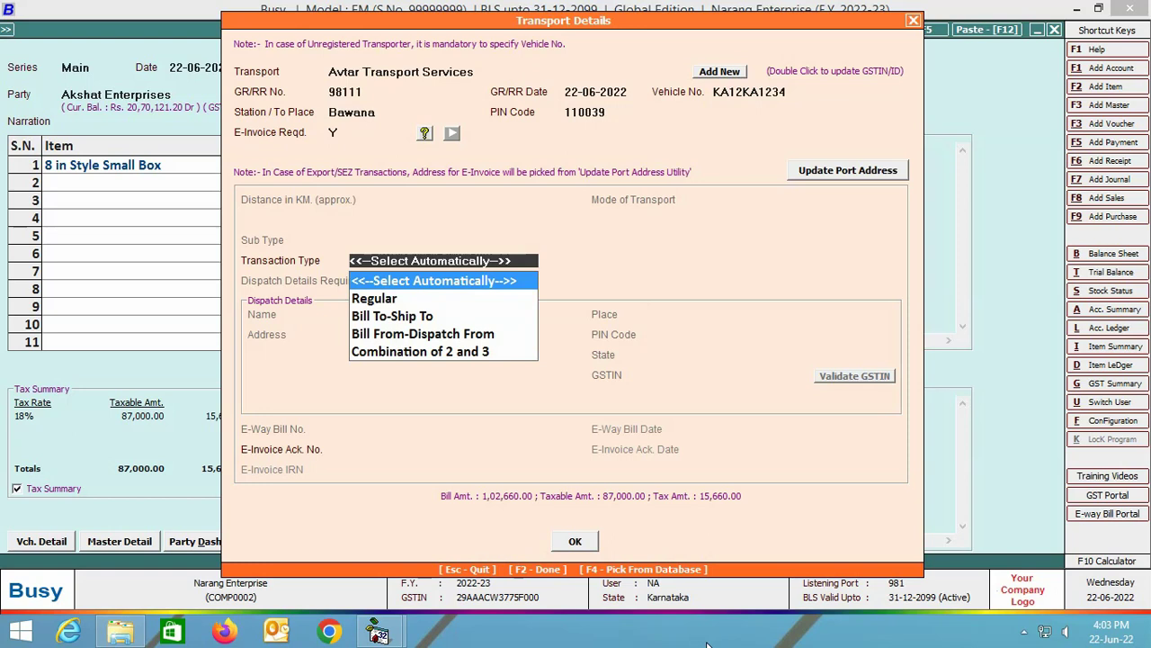
key(Return)
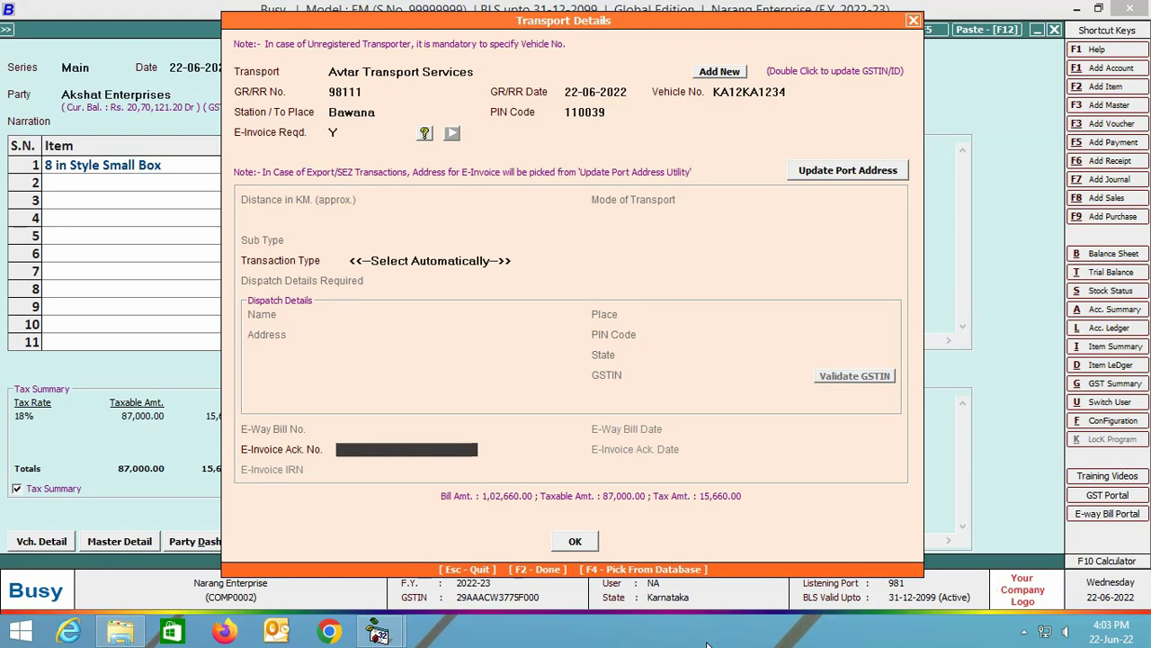
key(Return)
Save voucher Einv-1114 and choose Automatic e-invoice generation for it.
key(Return)
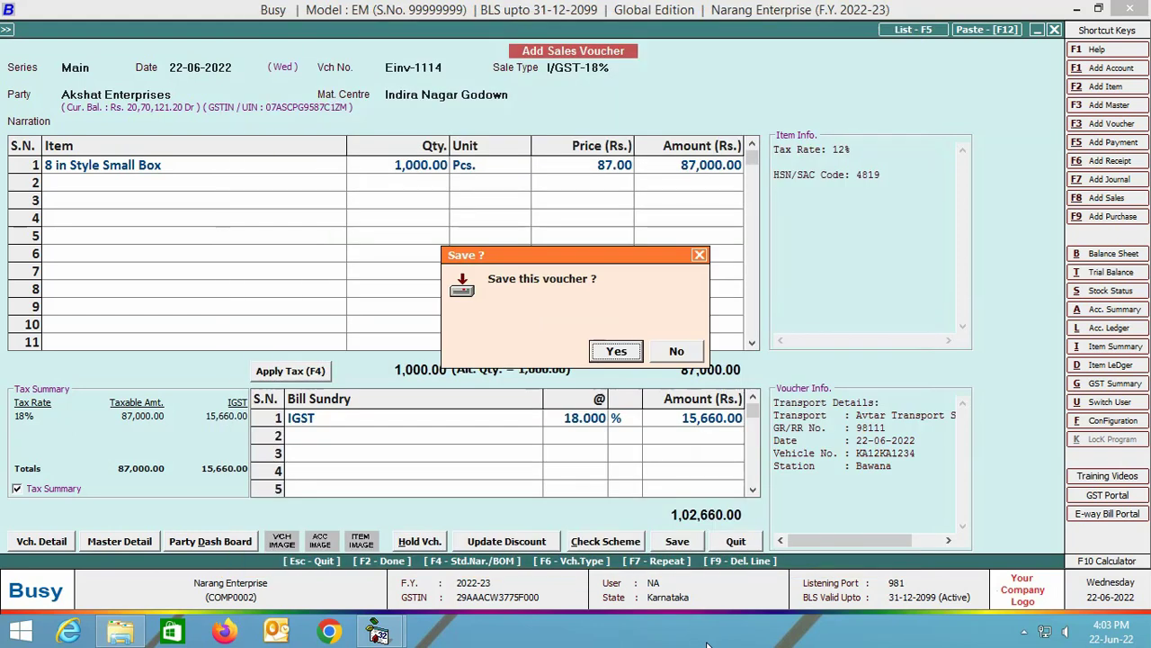
key(Return)
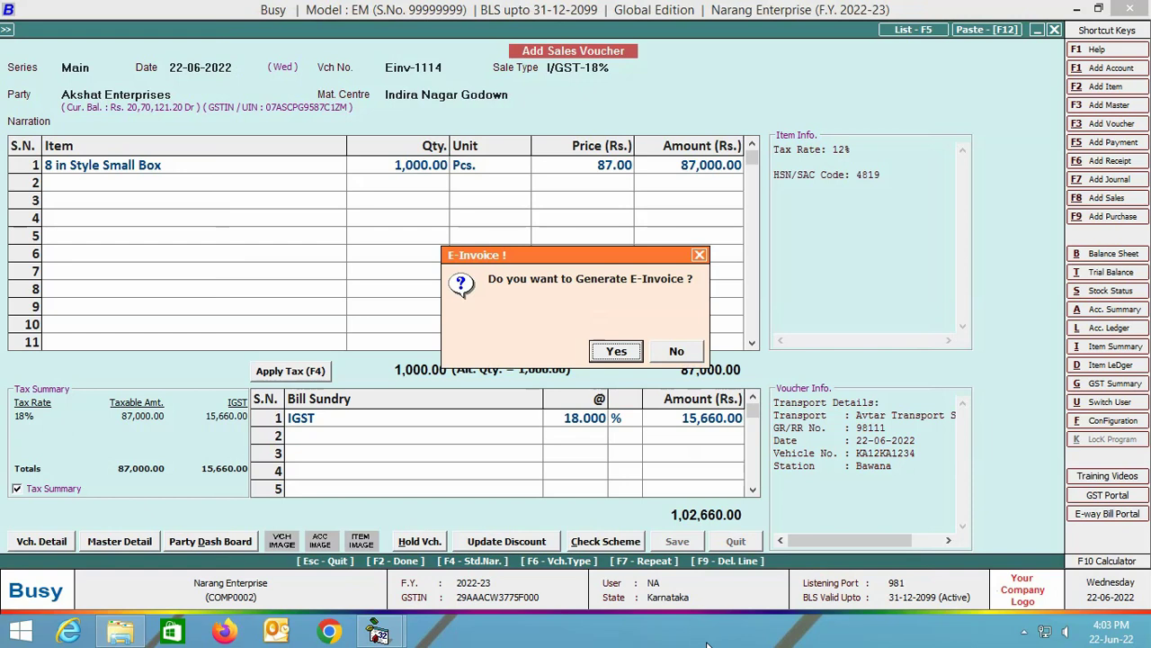
key(Return)
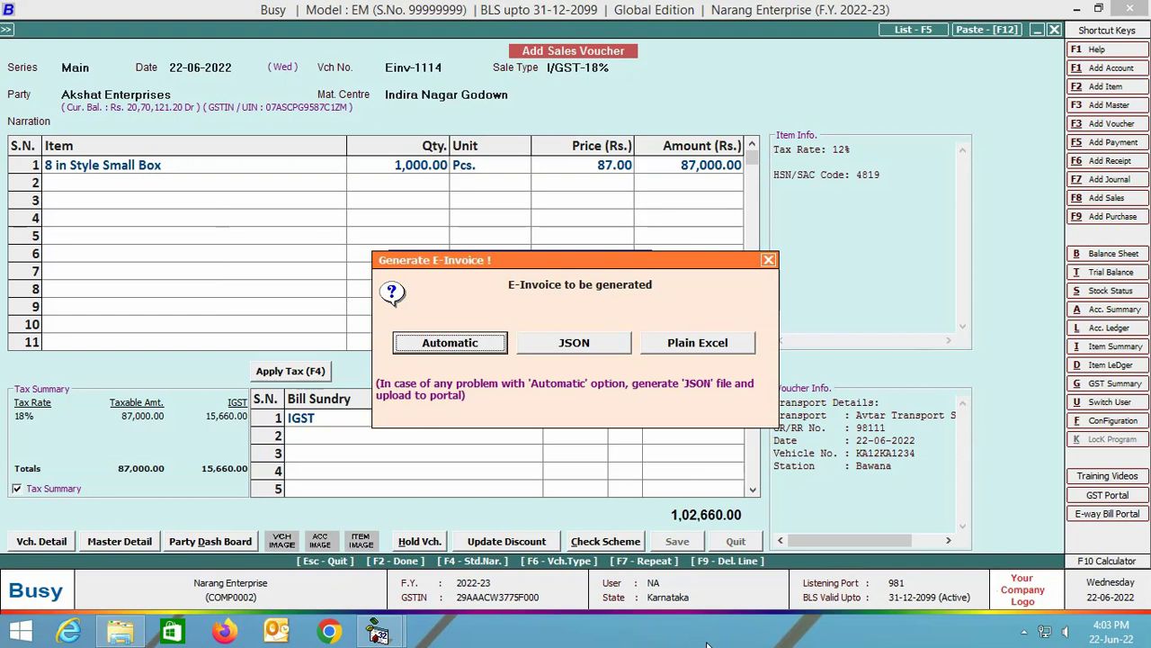
key(Return)
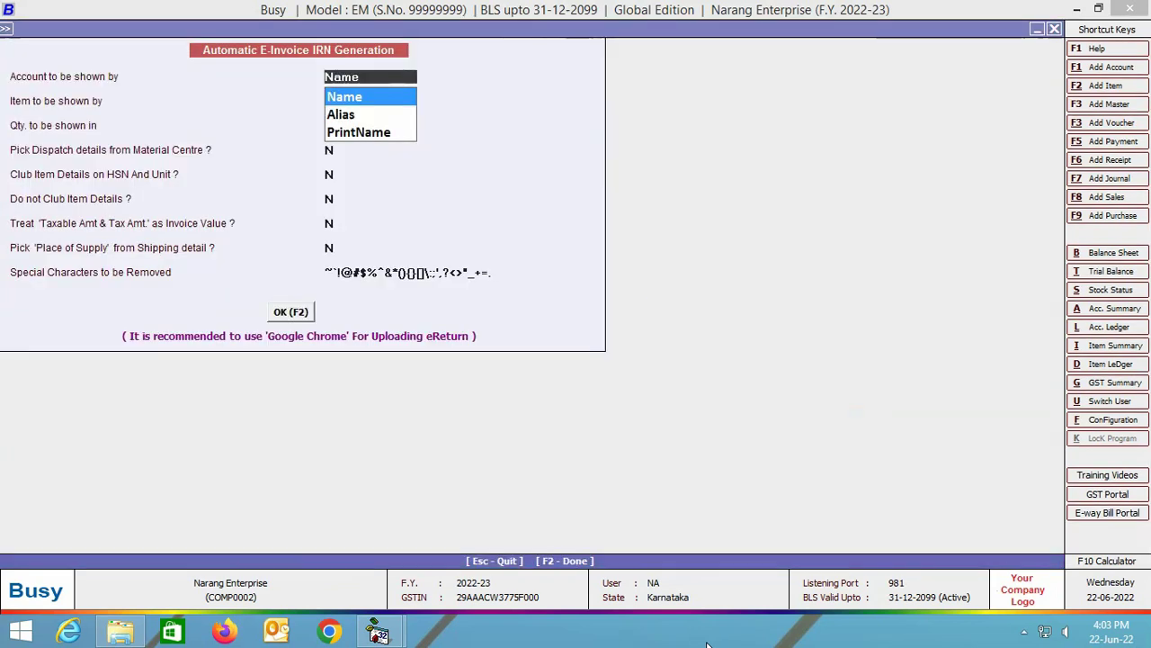
Check Einv-1114 for errors, find none, and view its e-invoice details with the 1,02,660.00 item line.
key(Return)
key(Return)
key(Return)
key(Return)
key(Return)
key(Return)
key(Return)
key(Return)
key(Return)
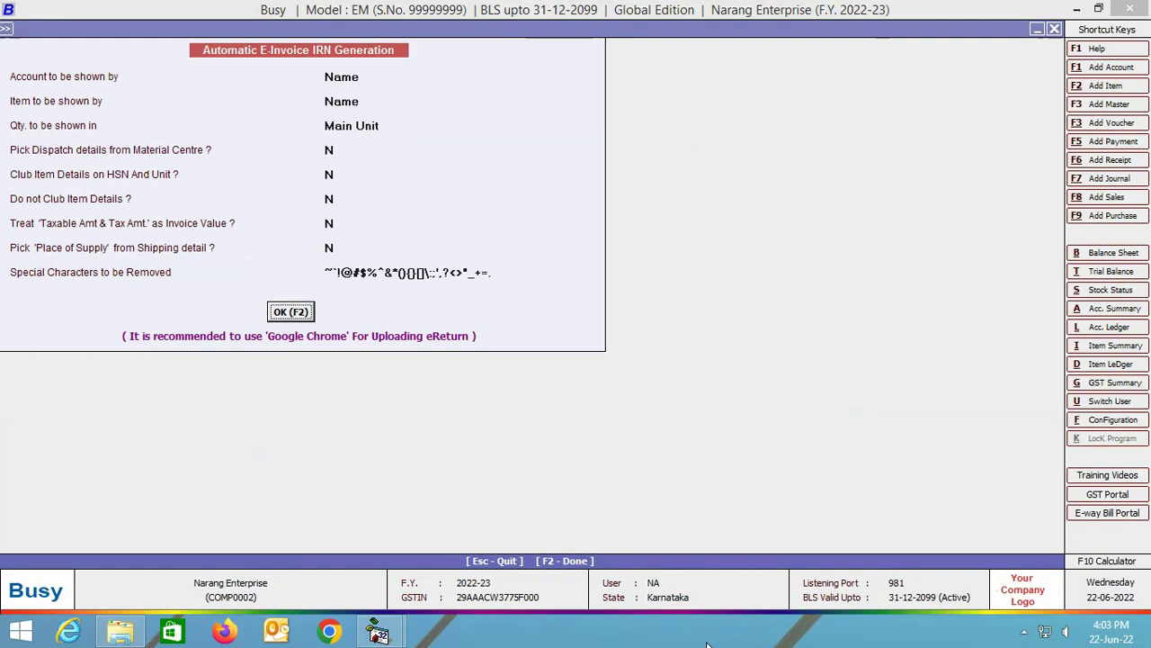
key(Return)
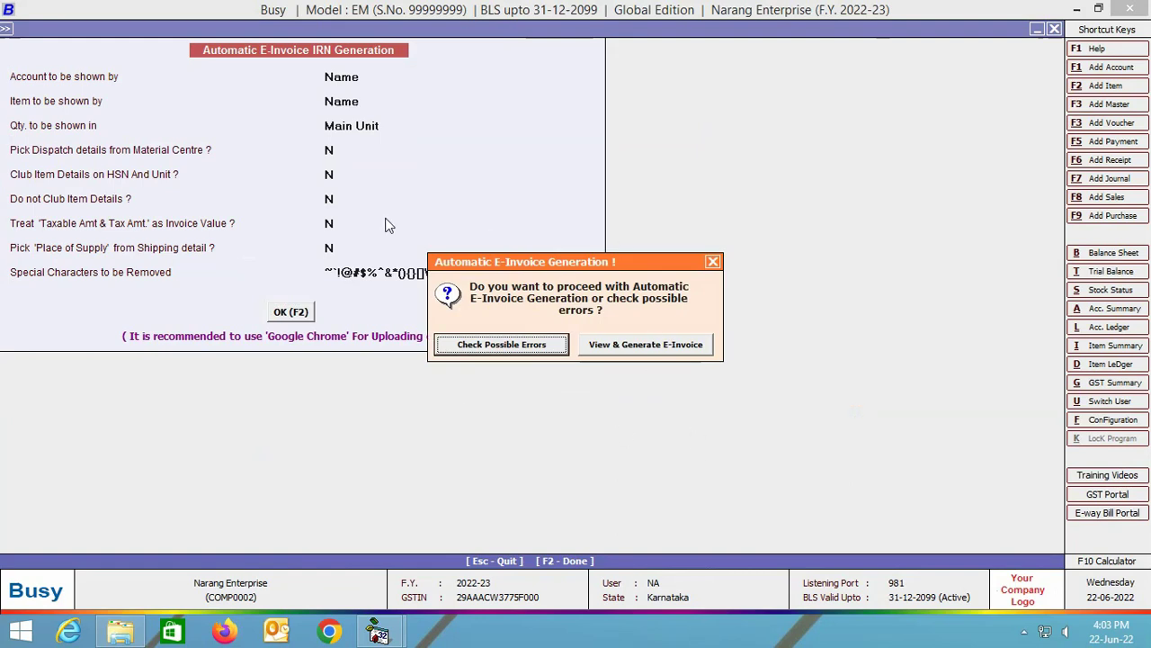
click(553, 345)
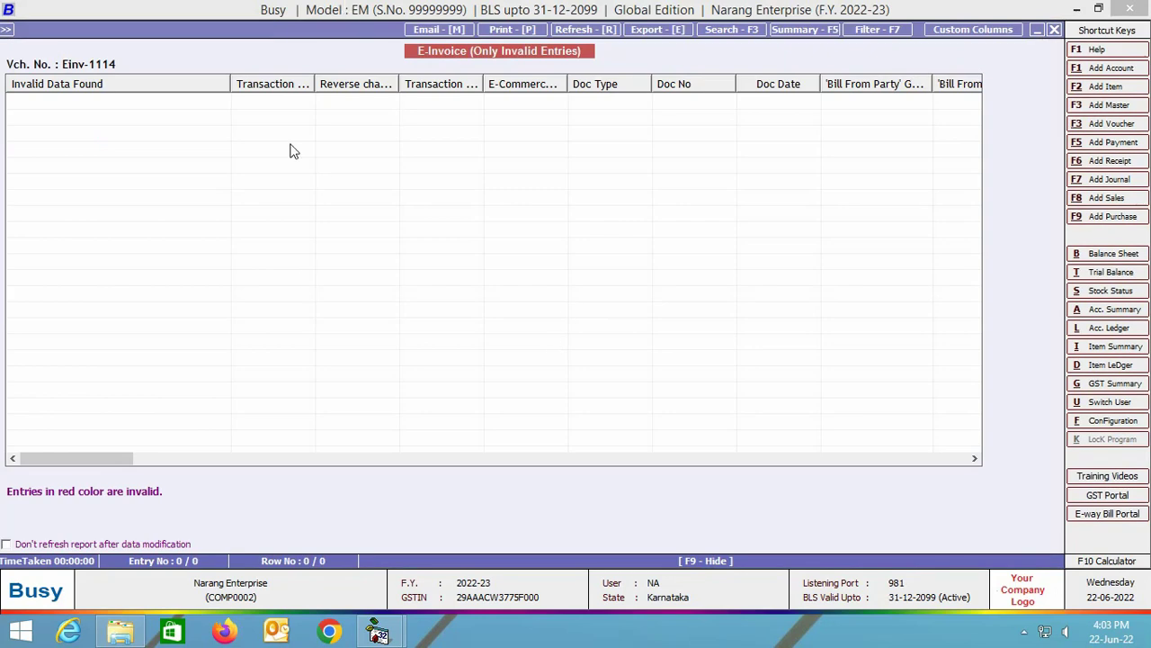
key(Escape)
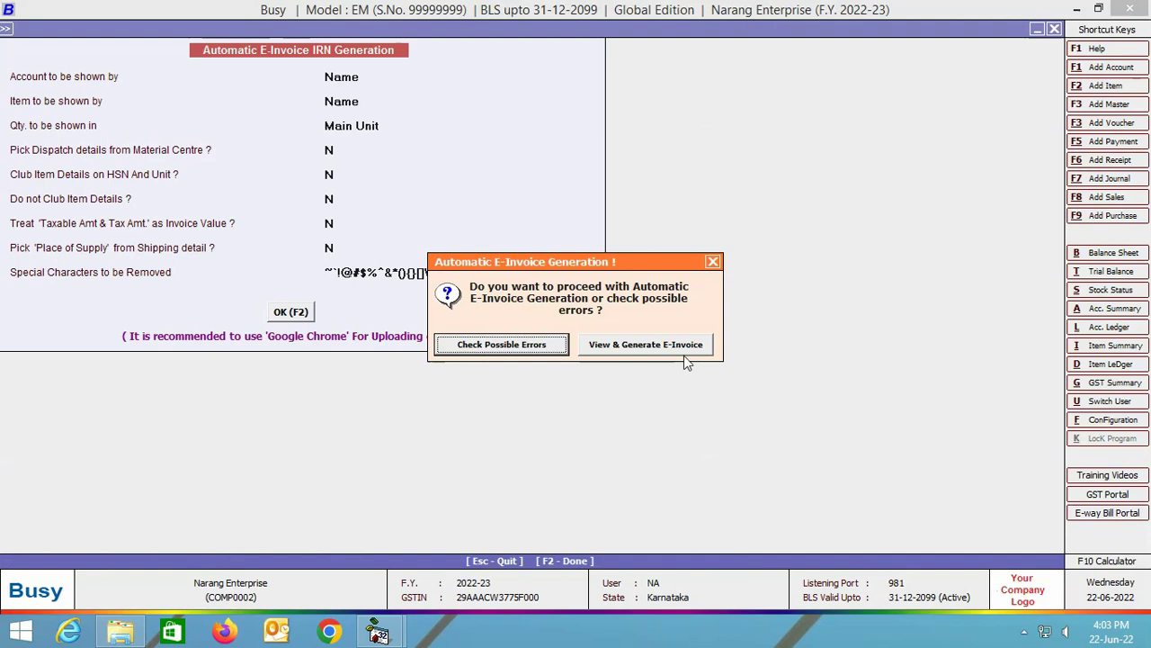
click(677, 346)
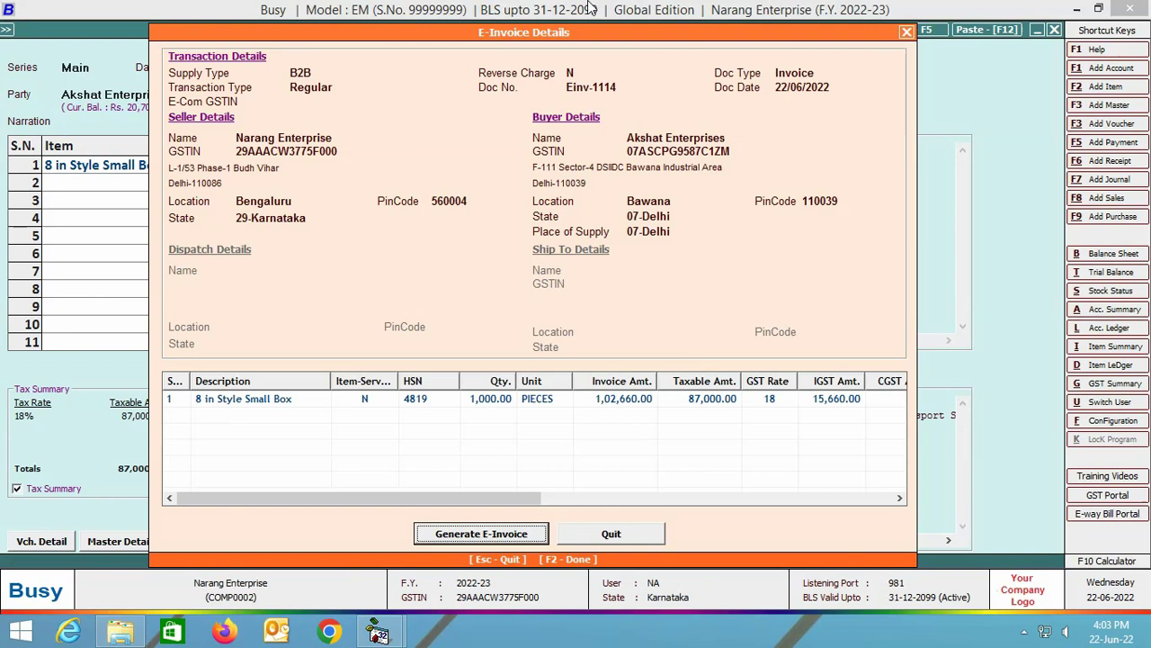
Generate Einv-1114's e-invoice, acknowledge its Ack No, and print the QR-coded e-invoice PDF, then close it.
click(466, 540)
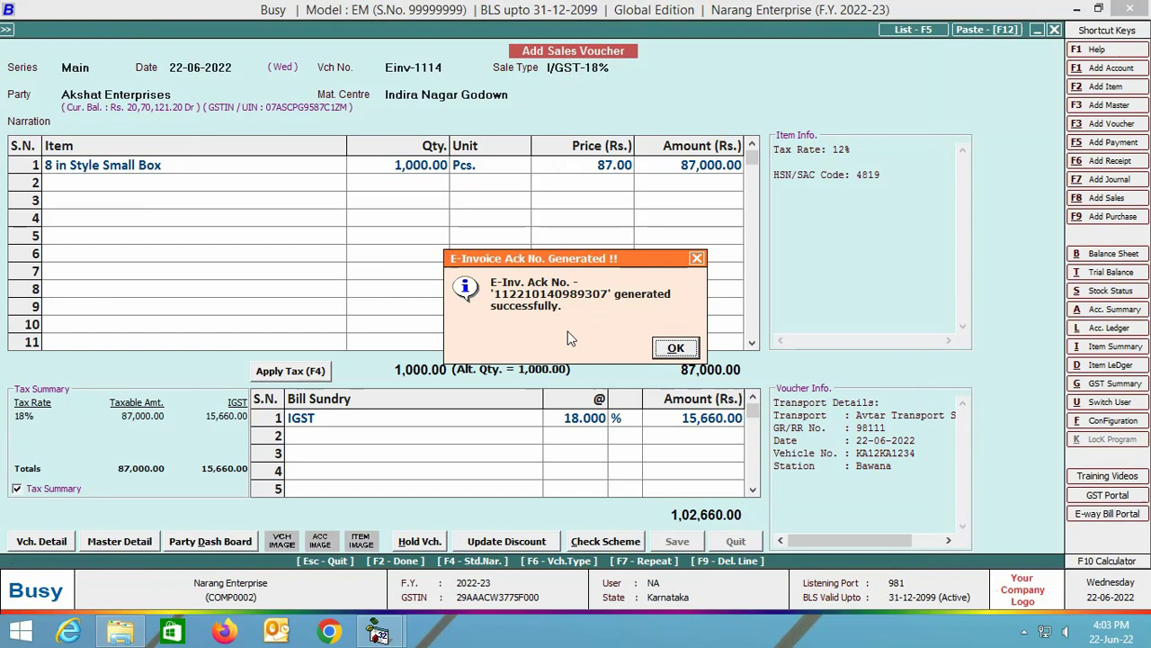
click(683, 353)
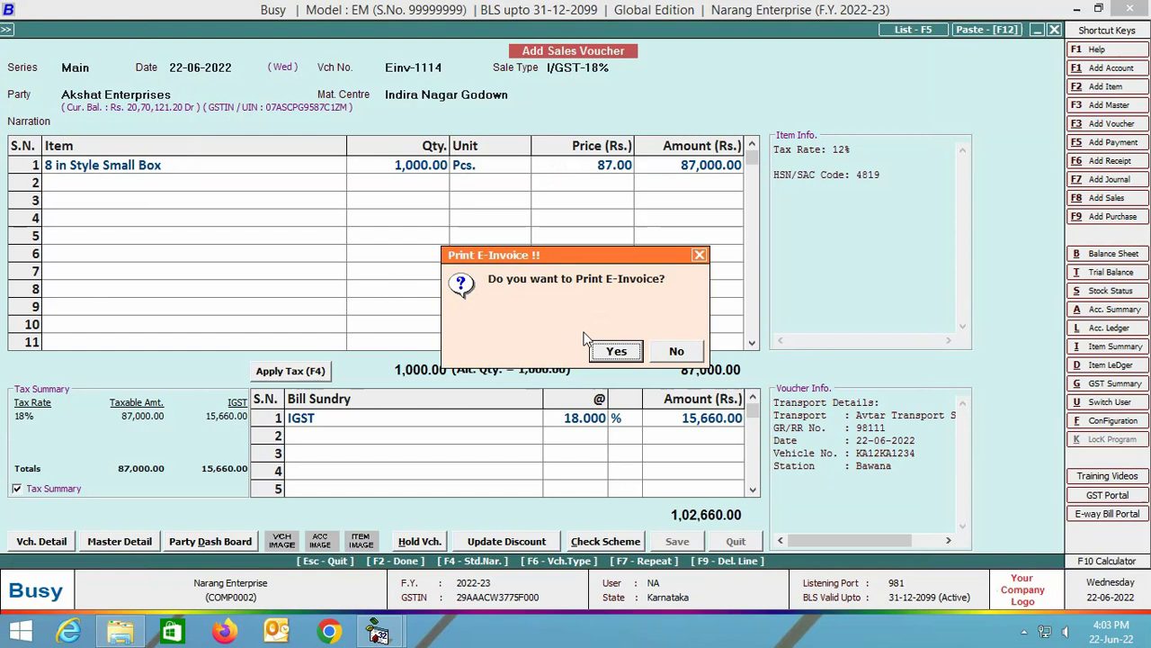
click(636, 354)
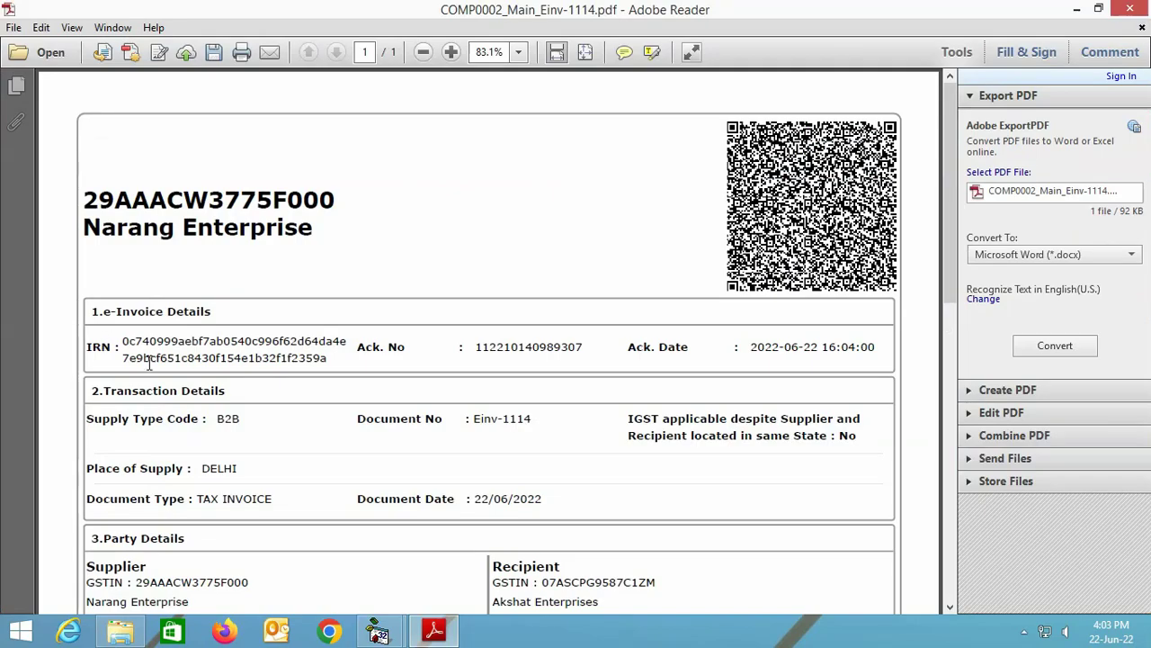
drag(946, 234, 1097, 20)
click(1129, 9)
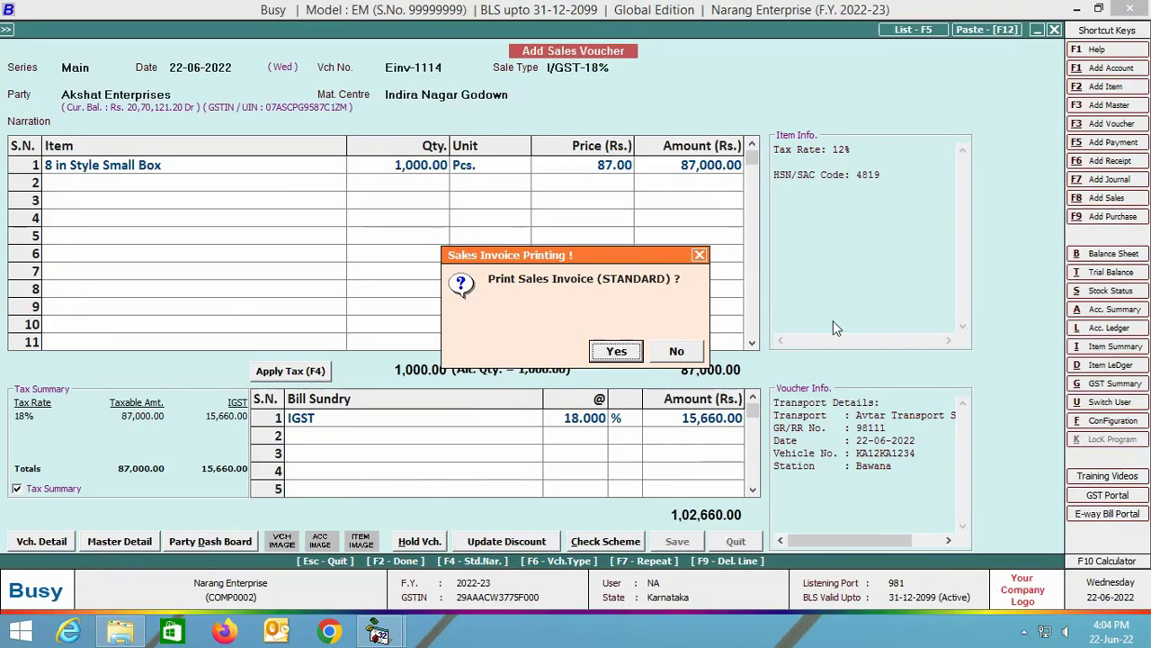
Preview a single copy of Einv-1114's STANDARD tax invoice, showing IRN, Ack No and QR code, then close it.
click(616, 352)
key(Return)
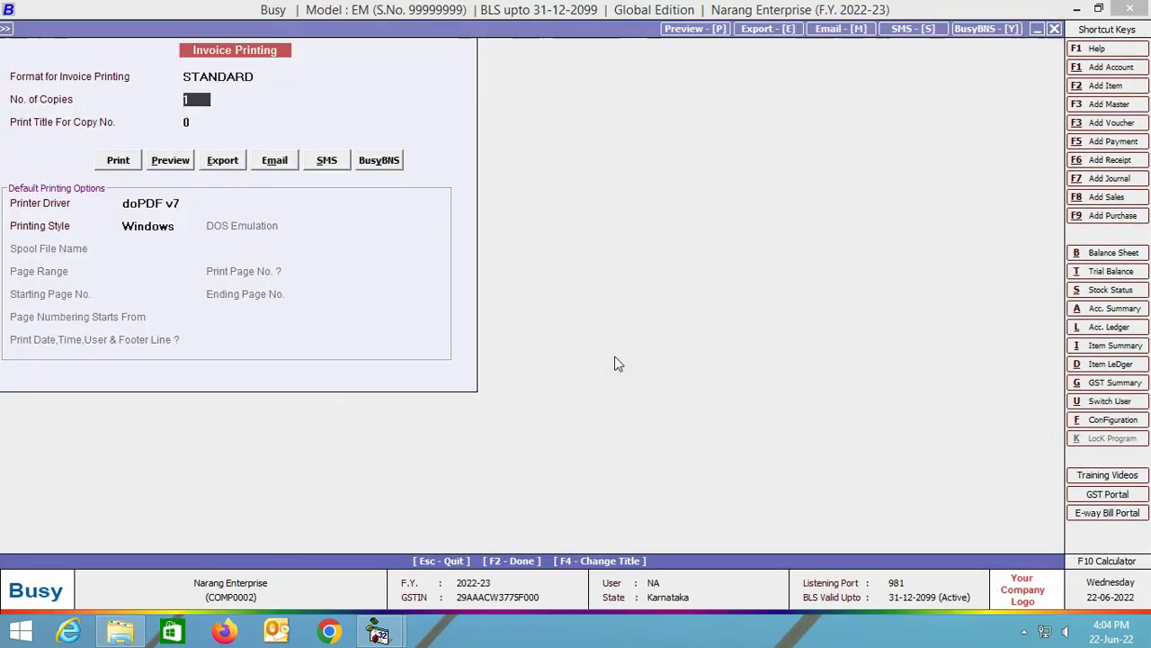
key(Return)
key(Return)
key(Right)
key(Return)
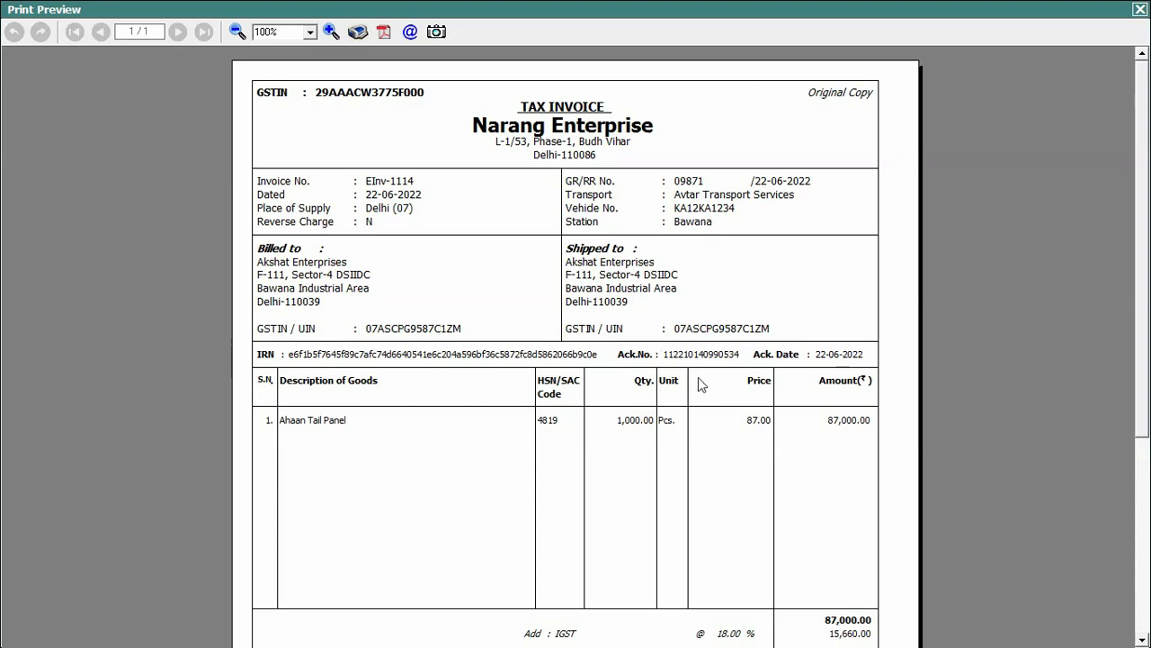
drag(1145, 232, 1144, 440)
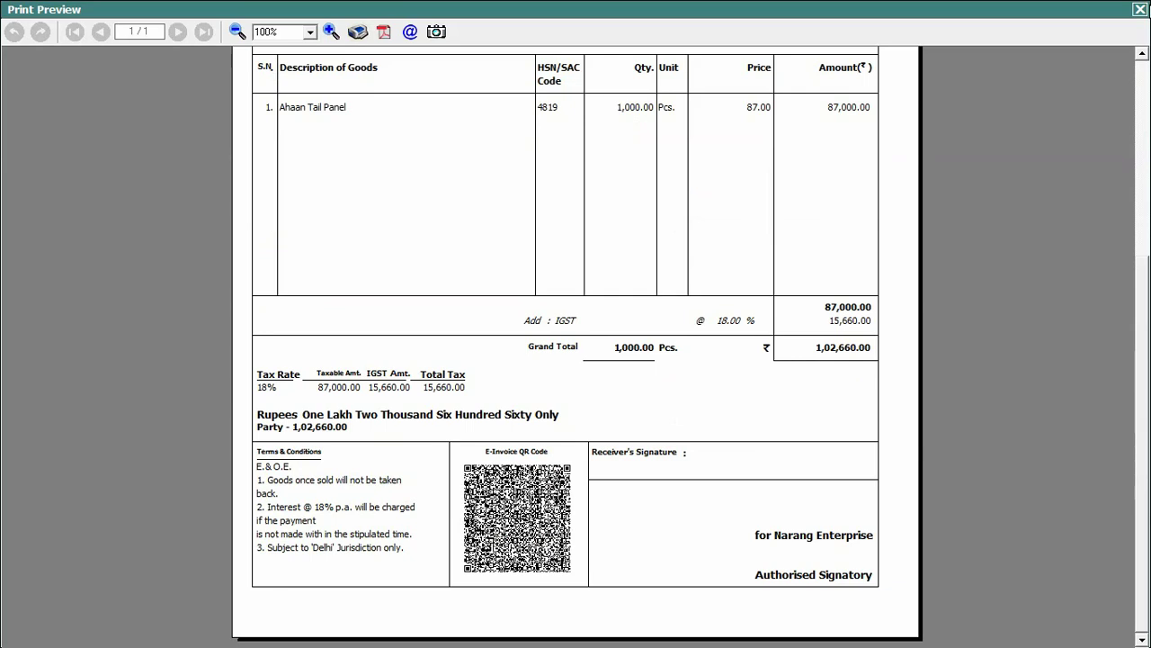
key(Escape)
click(735, 544)
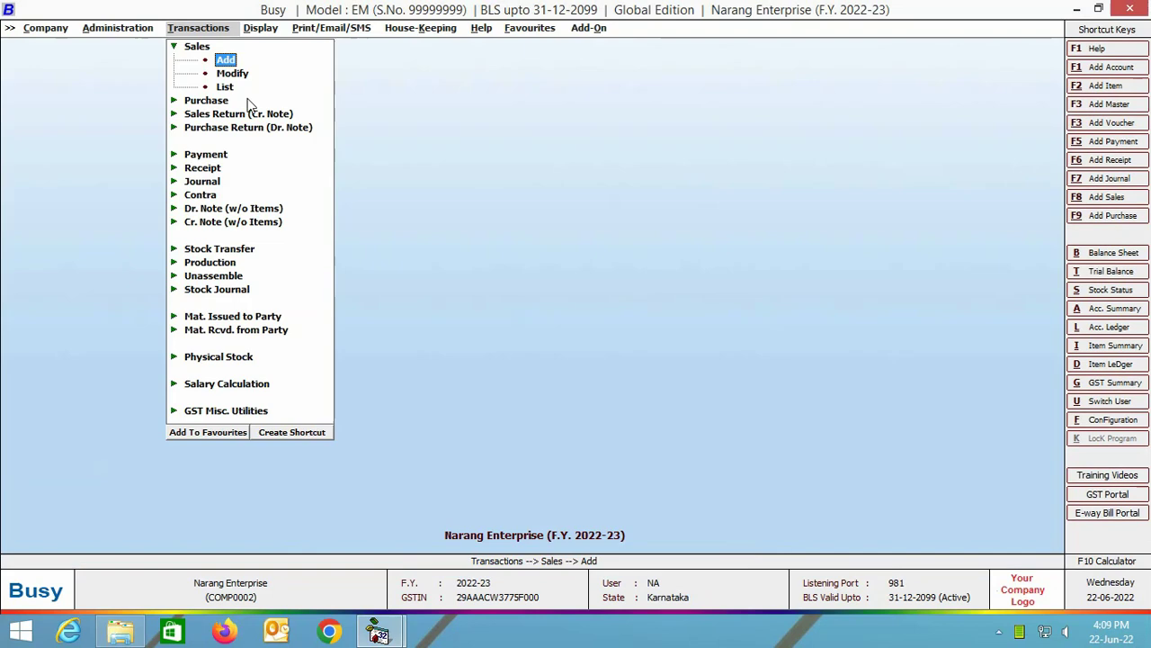
click(235, 74)
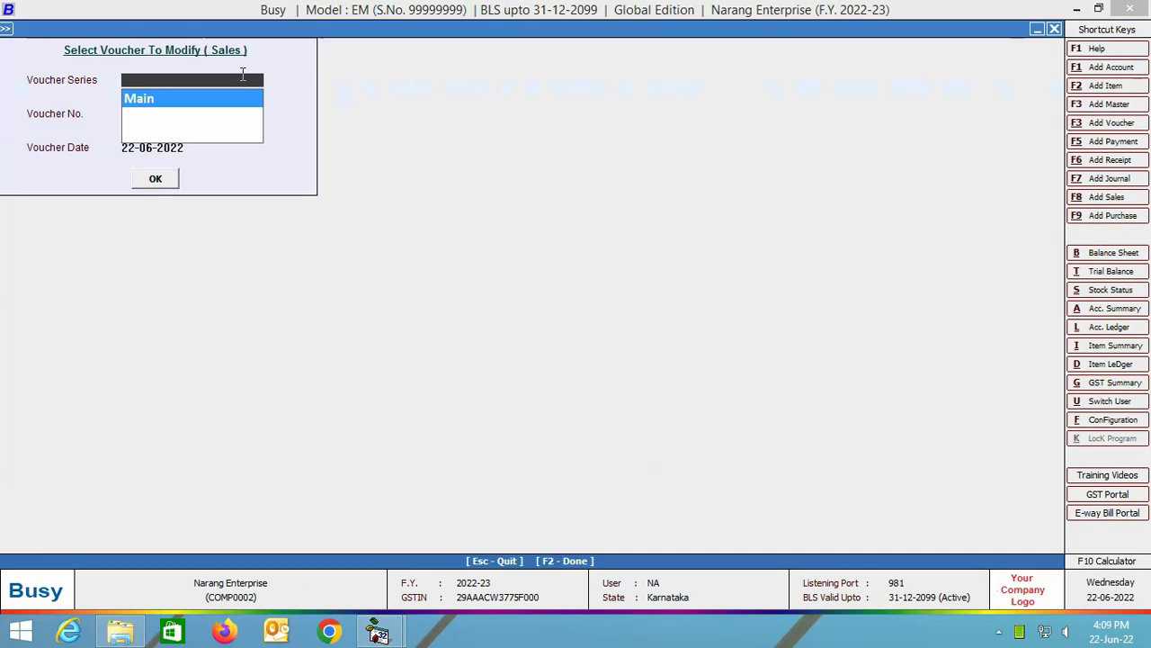
key(Return)
key(Return)
key(Return)
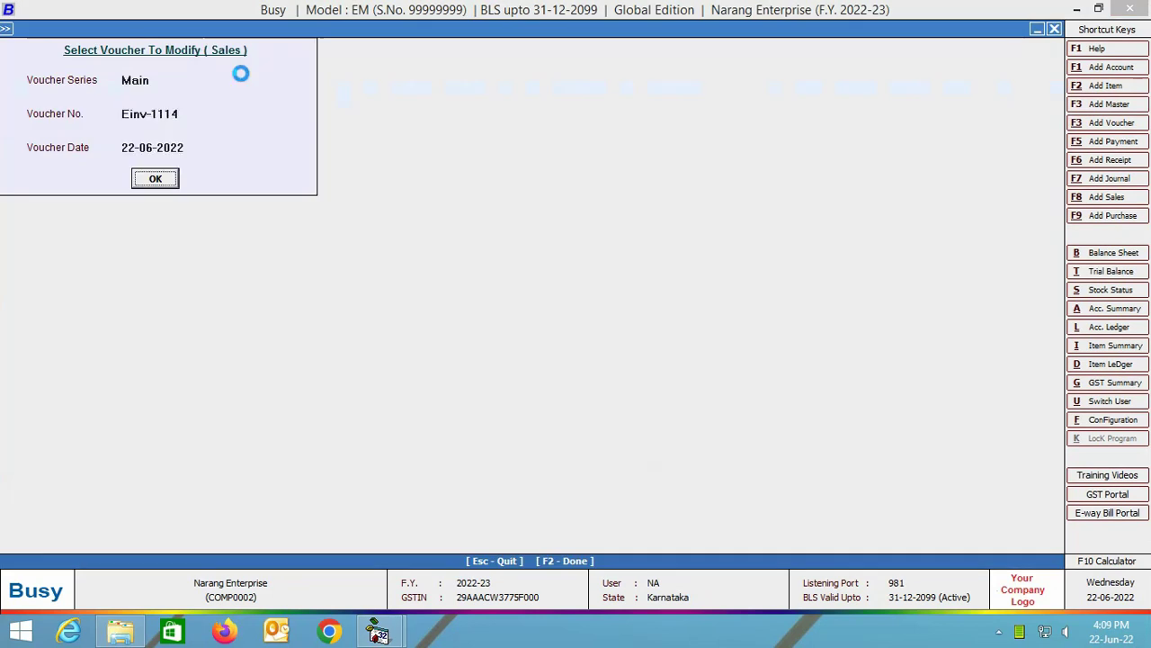
key(Return)
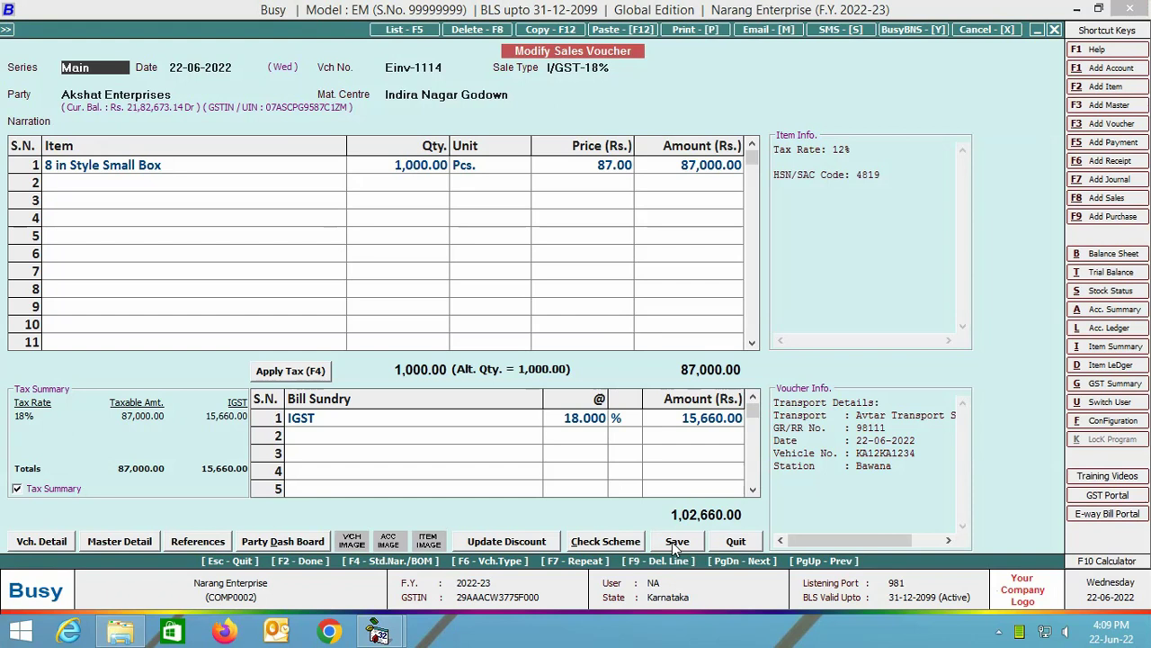
click(676, 542)
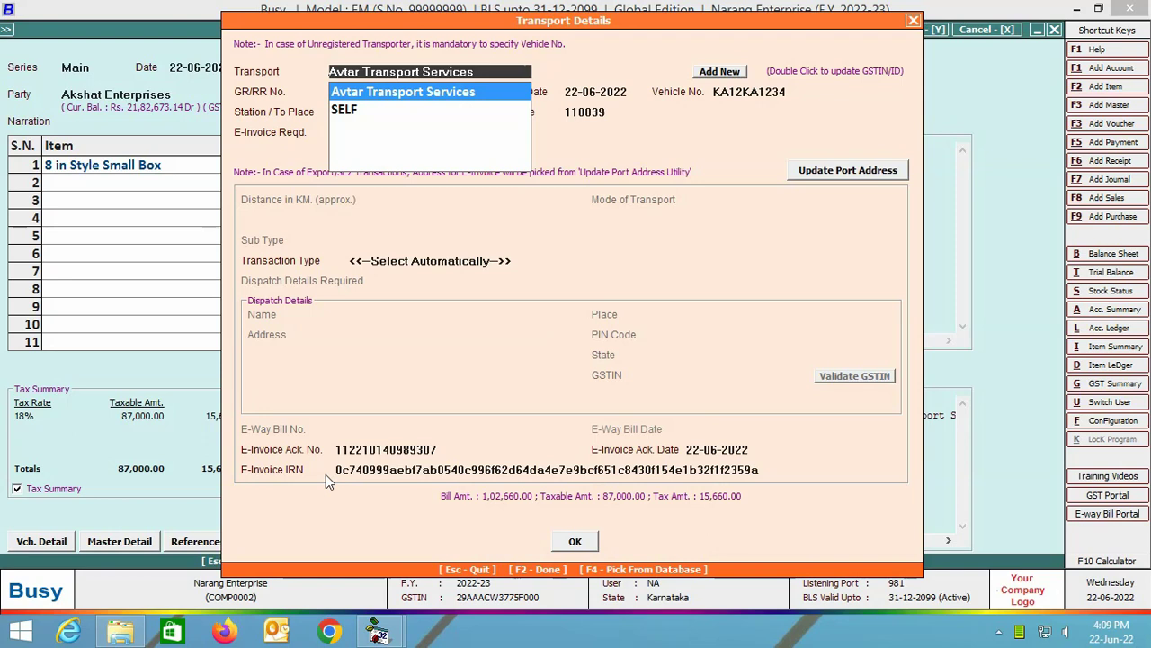
key(Escape)
key(Escape)
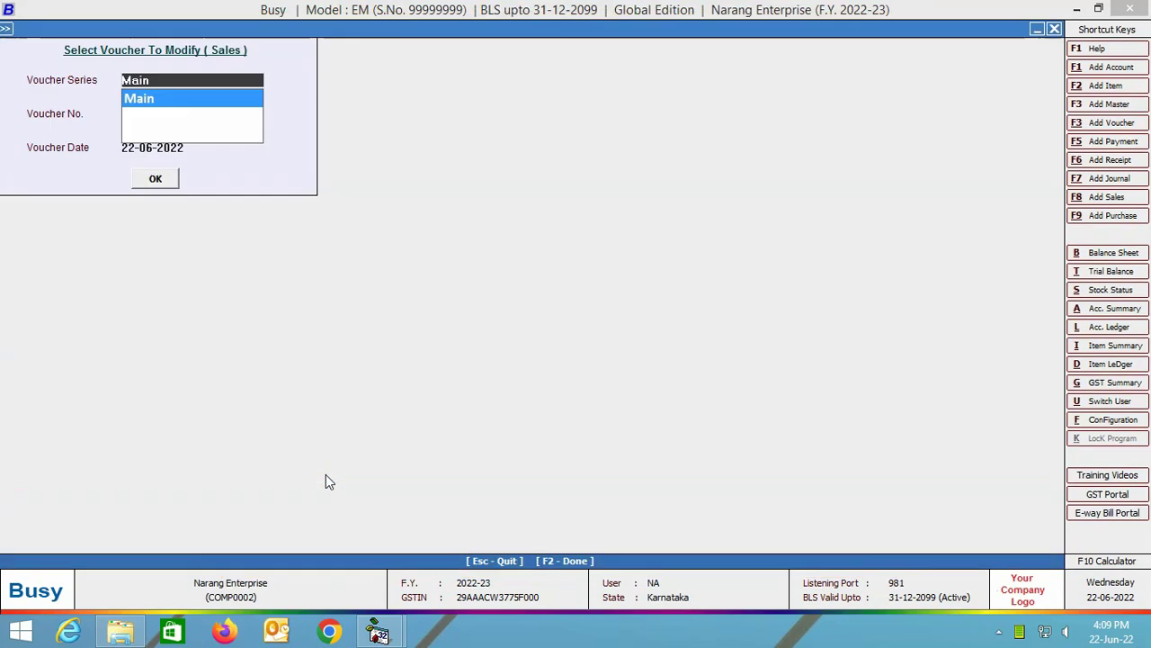
key(Escape)
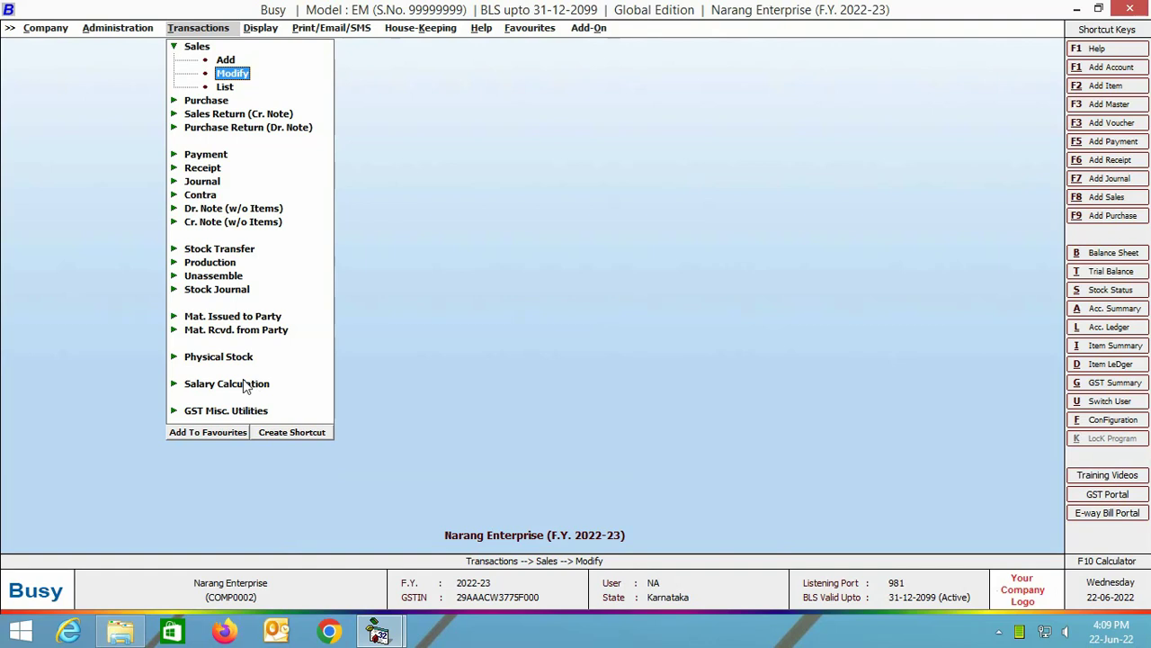
Choose automatic generation under GST Misc. Utilities > E-Invoice Management > Generate/Print E-Invoice.
click(225, 410)
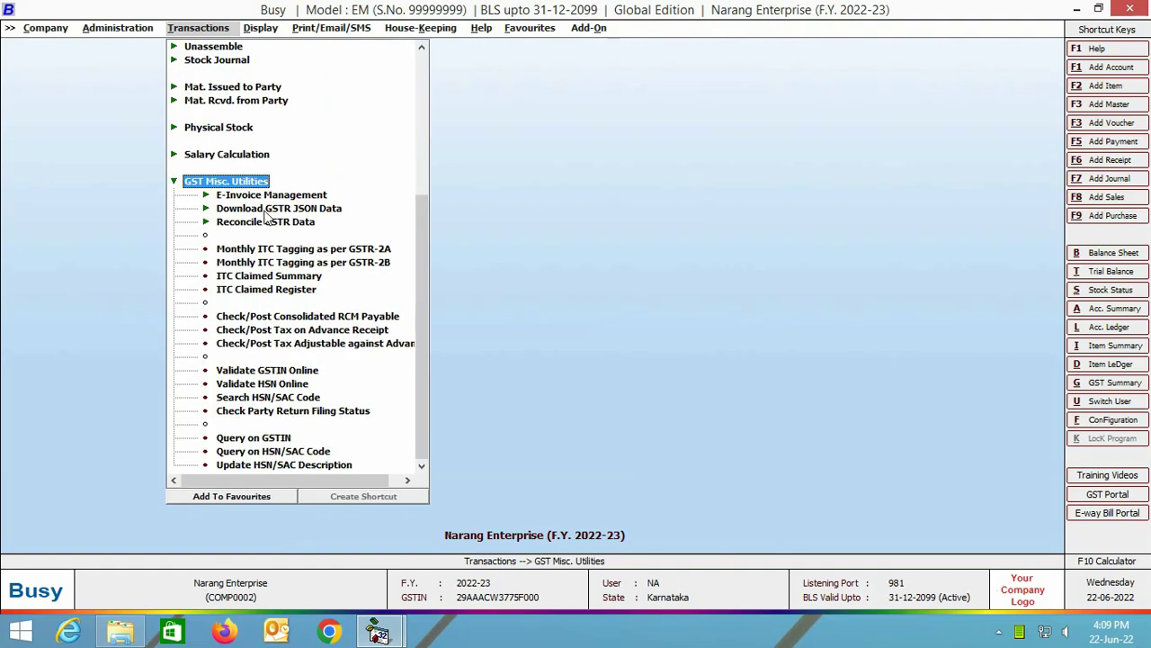
click(269, 196)
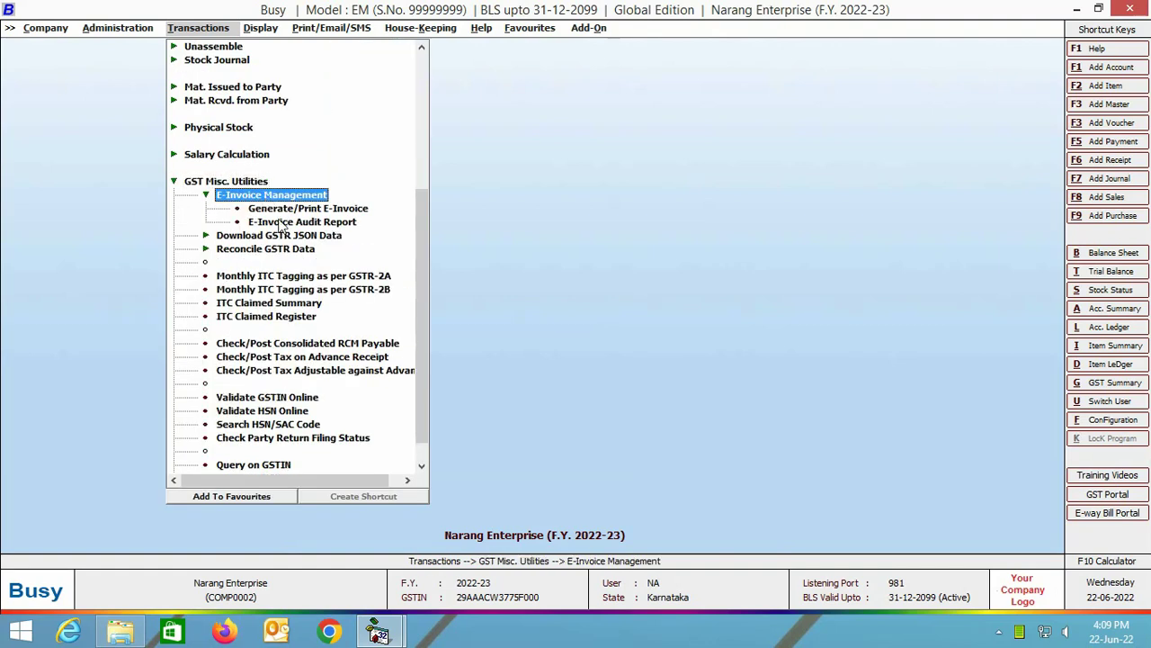
click(290, 212)
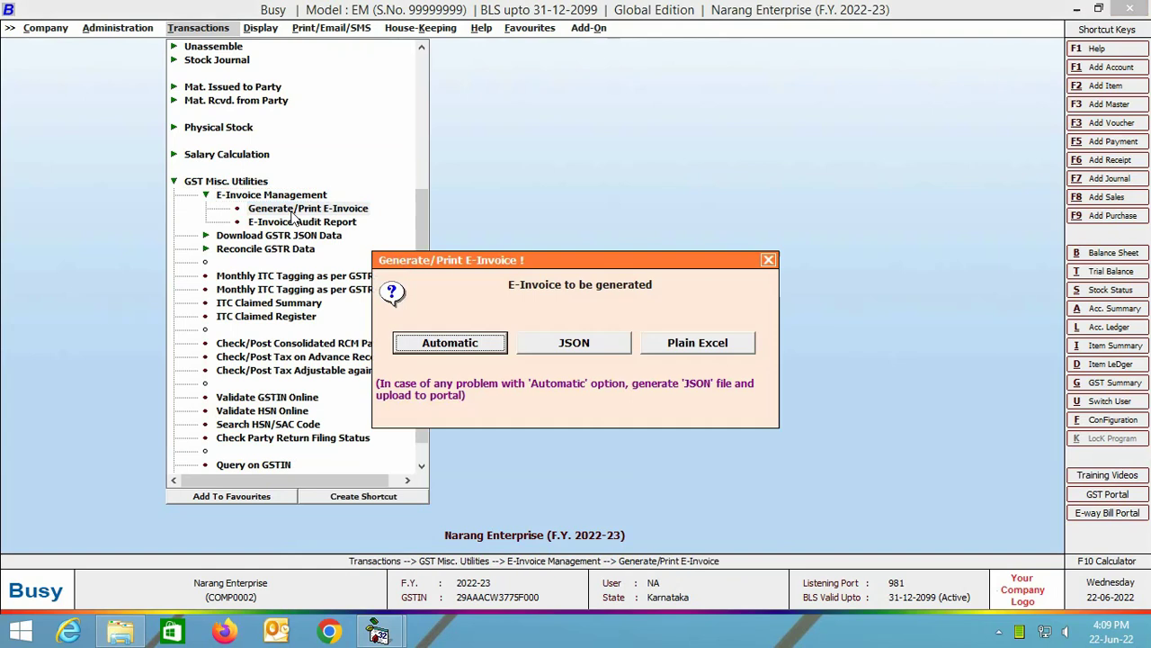
click(424, 342)
List Sales vouchers excluding those with an Ack No, select both Einv-1115 and Einv-1116, and continue.
key(Down)
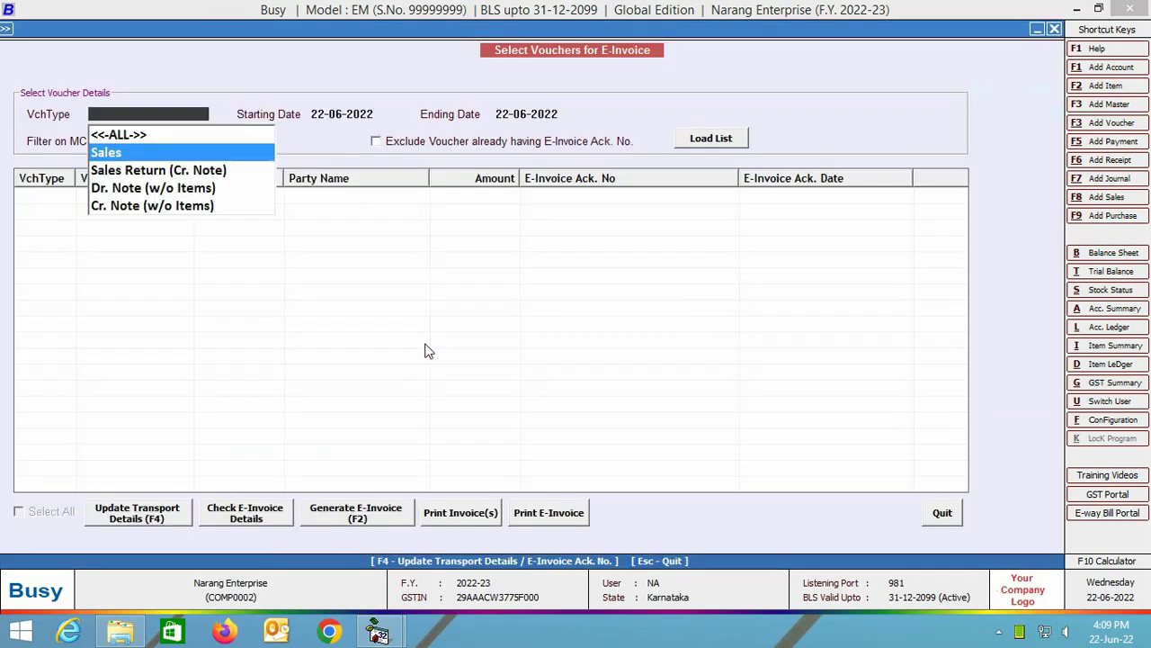
key(Return)
key(Return)
key(Return)
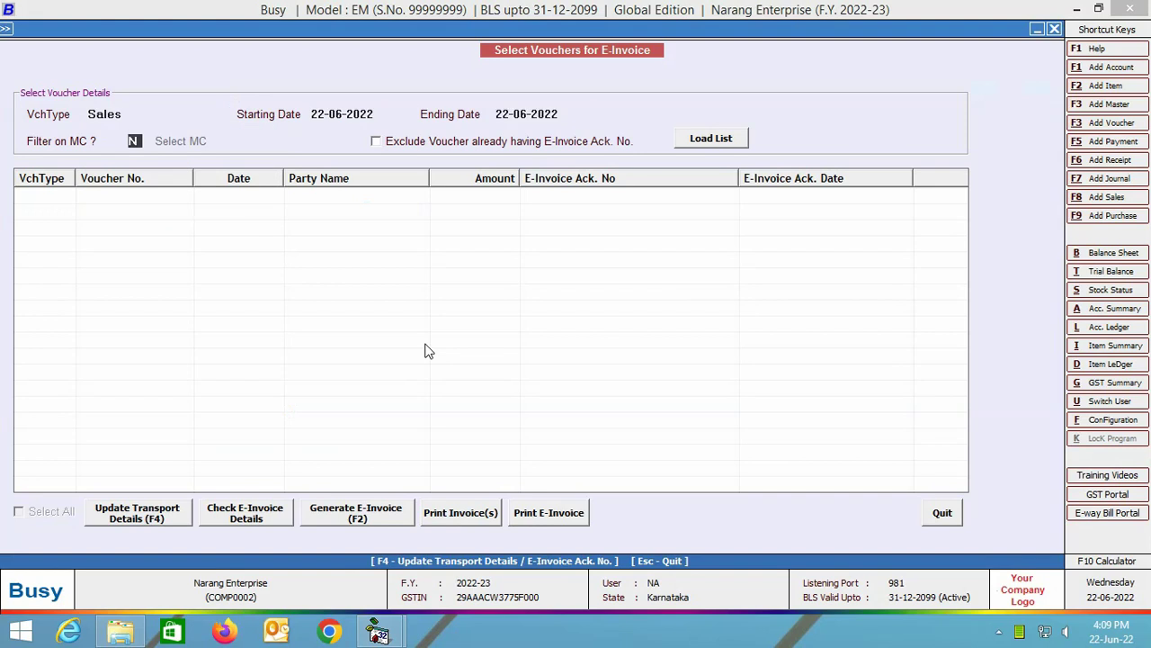
key(Return)
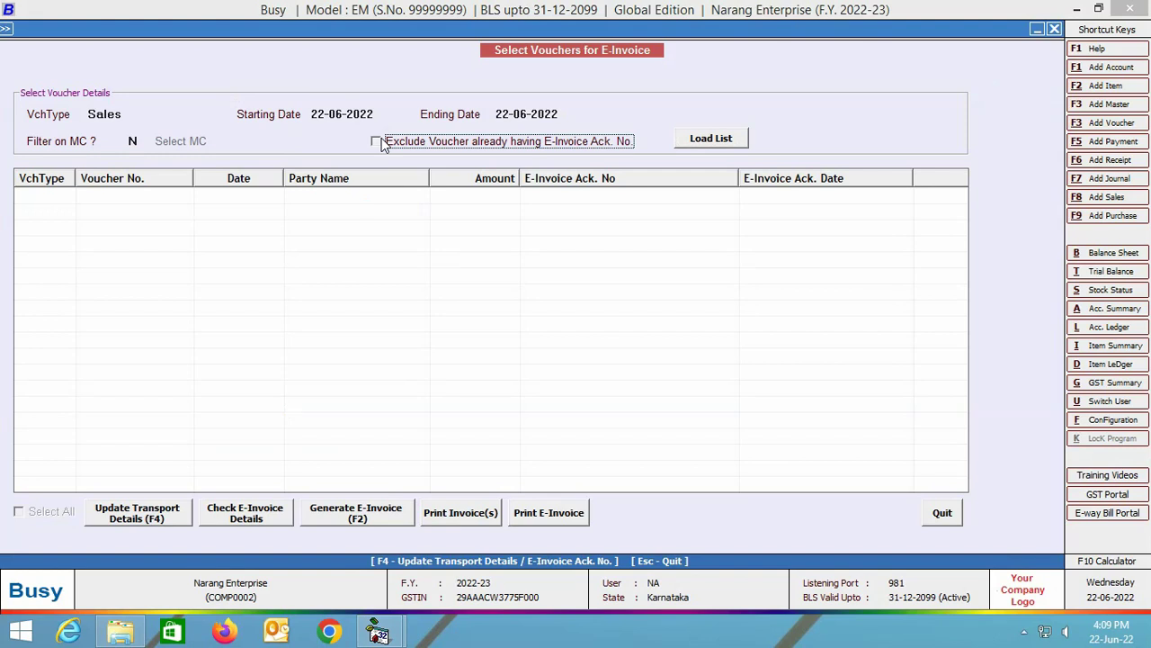
click(376, 142)
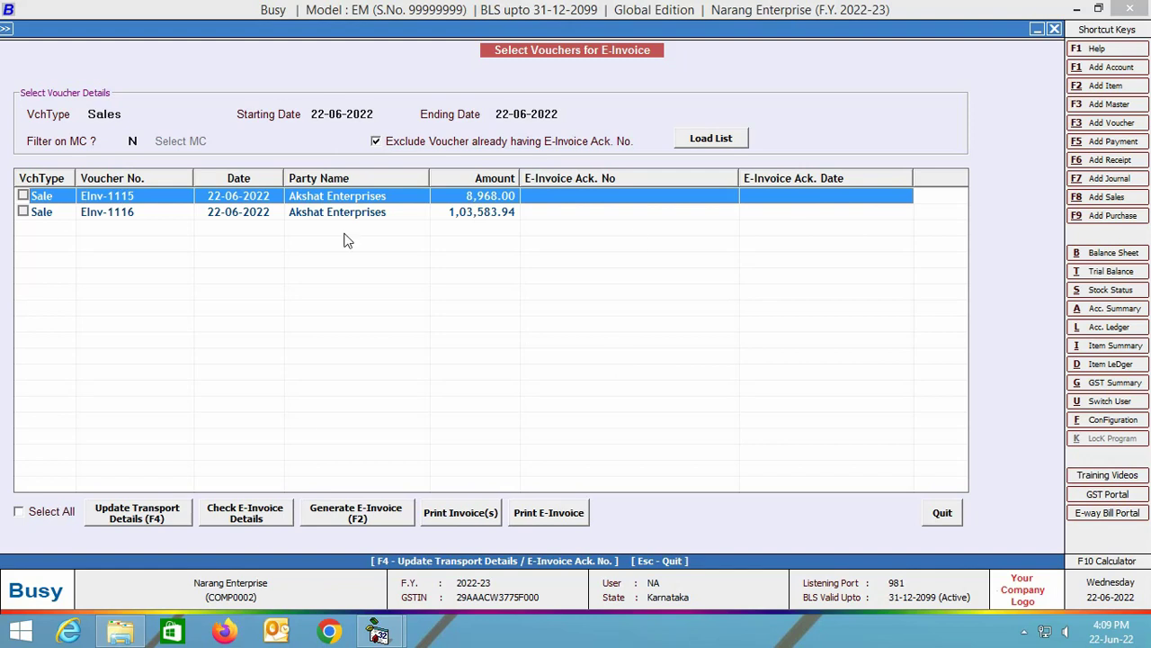
click(25, 513)
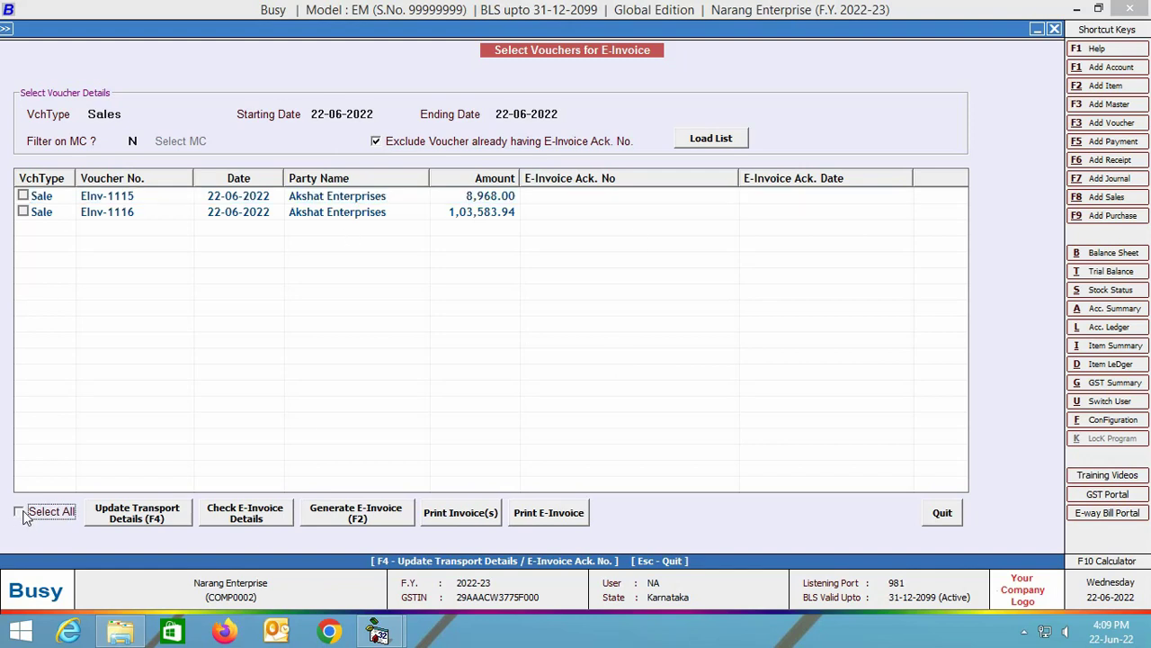
click(26, 516)
click(360, 516)
Generate e-invoices for Einv-1115 and Einv-1116 after an error check finds none, then close the summary.
key(Return)
key(Return)
key(Return)
key(Return)
key(Return)
key(Return)
key(Return)
key(Return)
key(Return)
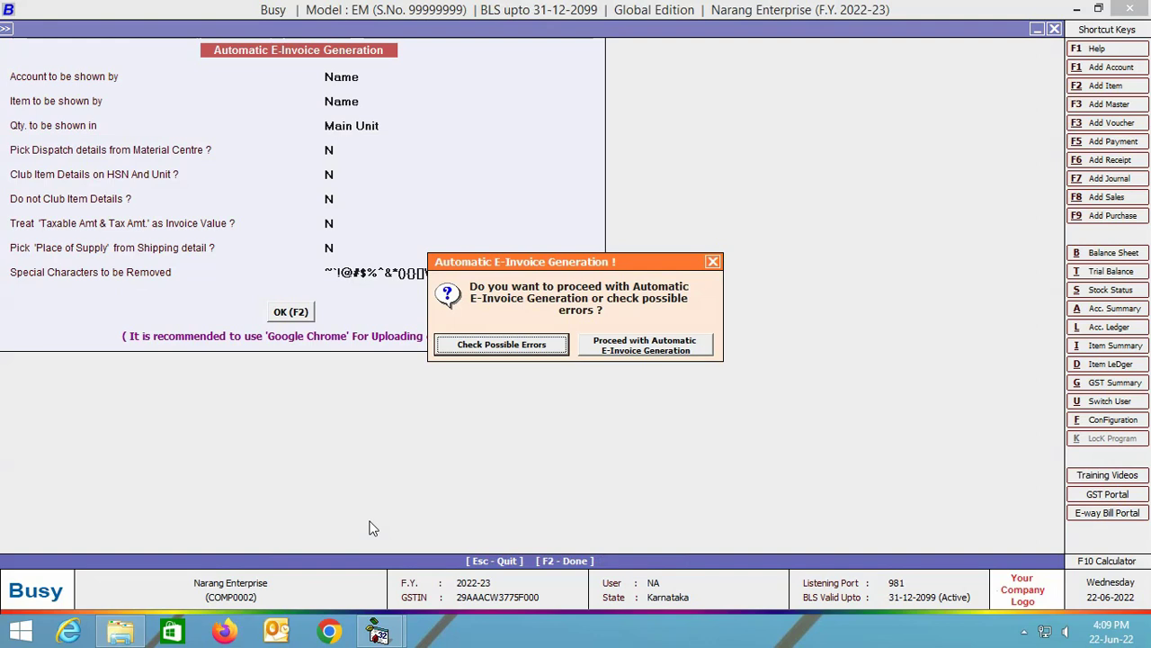
key(Return)
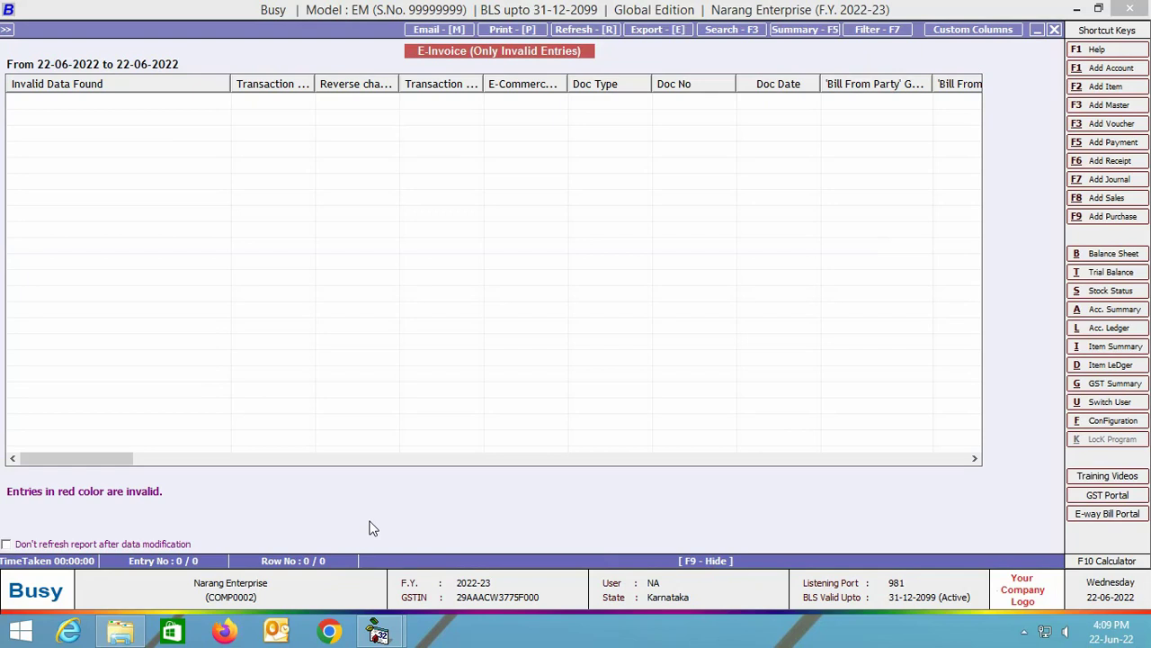
key(Escape)
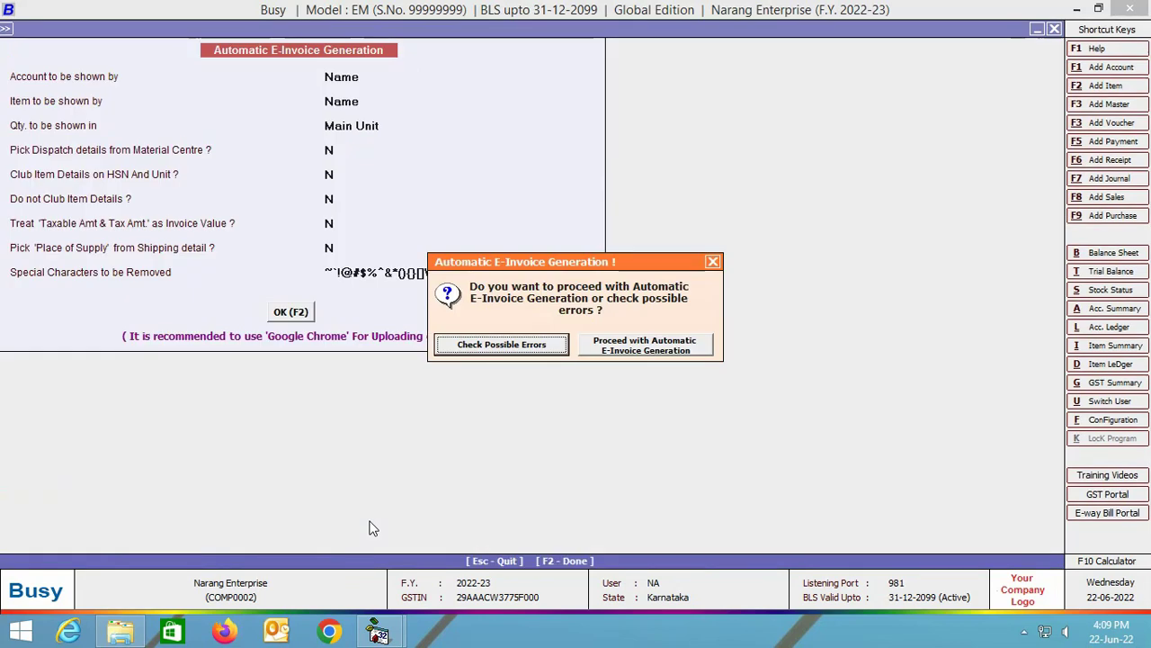
key(Right)
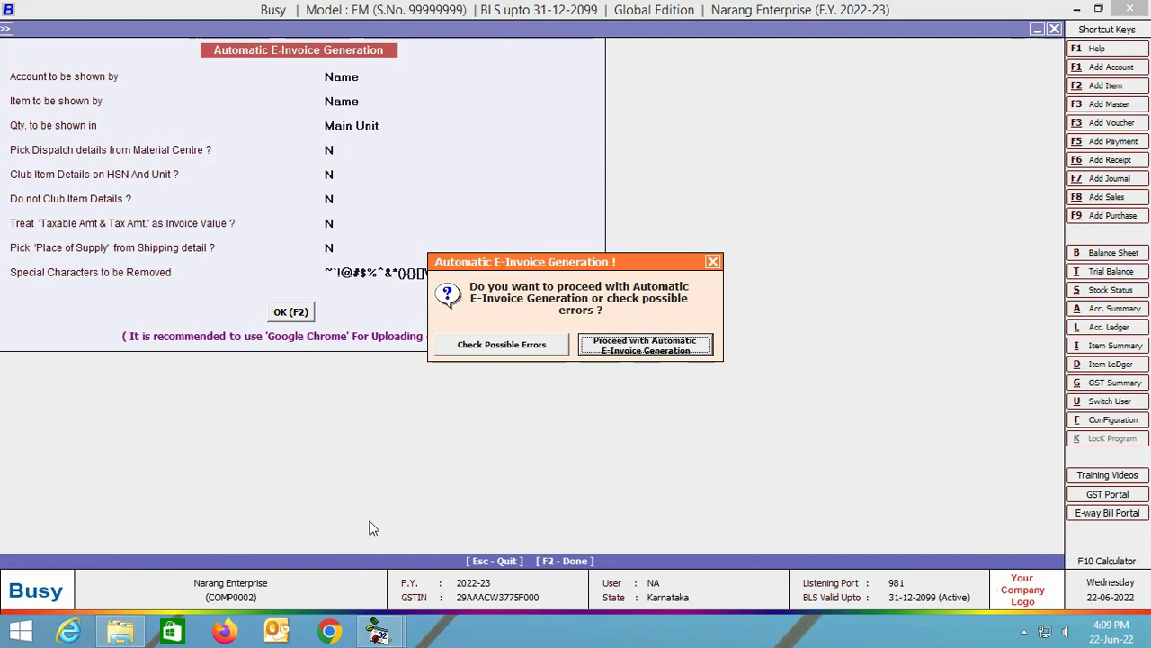
key(Return)
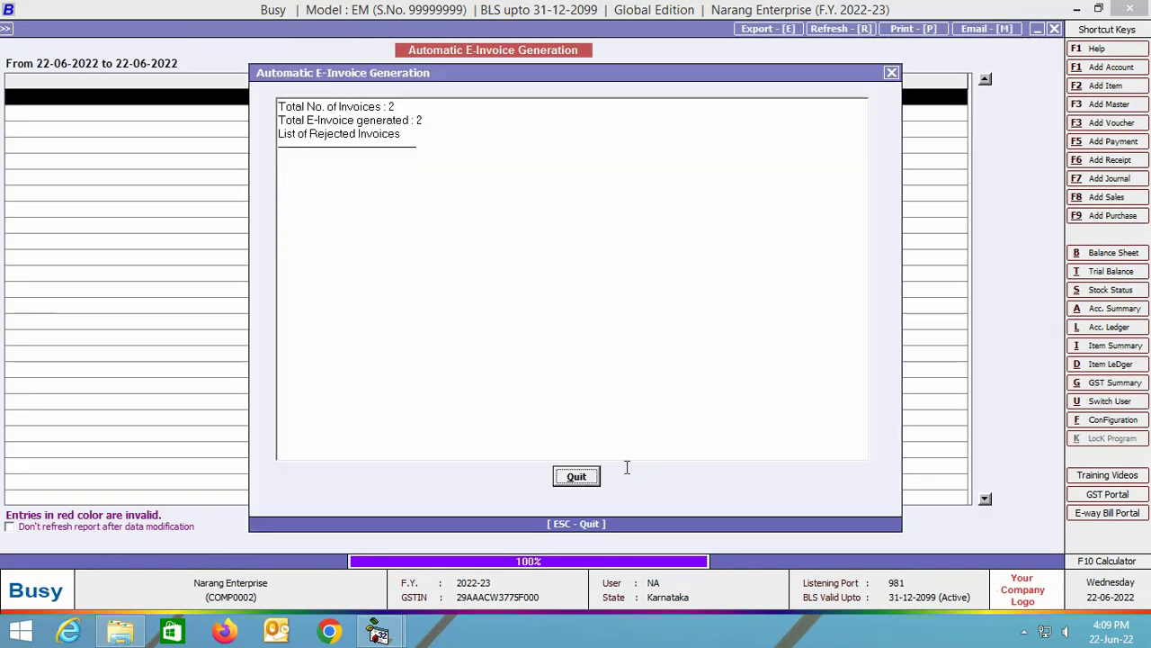
click(573, 479)
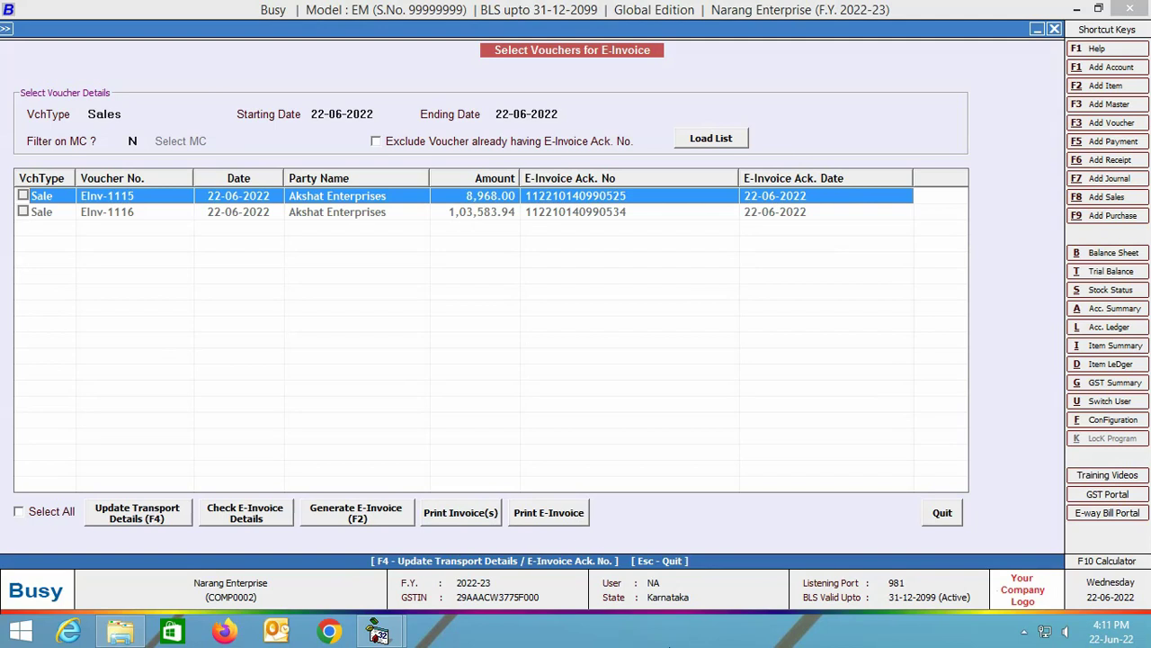
Close the Select Vouchers for E-Invoice window and the remaining e-invoice dialog.
key(Escape)
key(Escape)
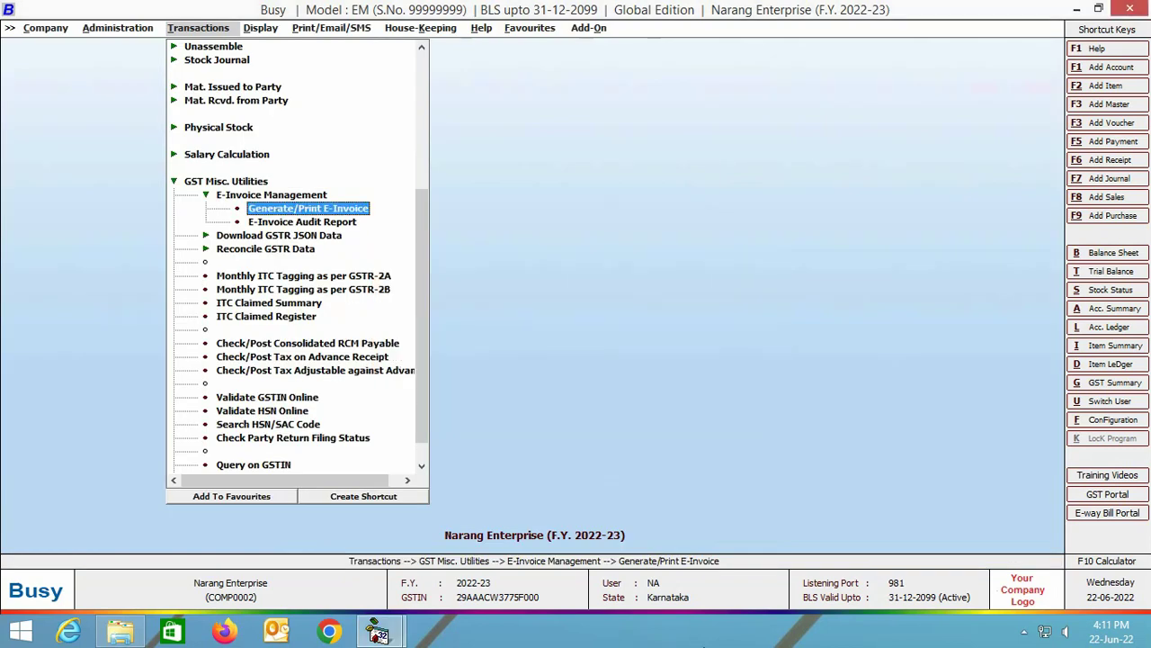
key(Escape)
key(Escape)
key(Escape)
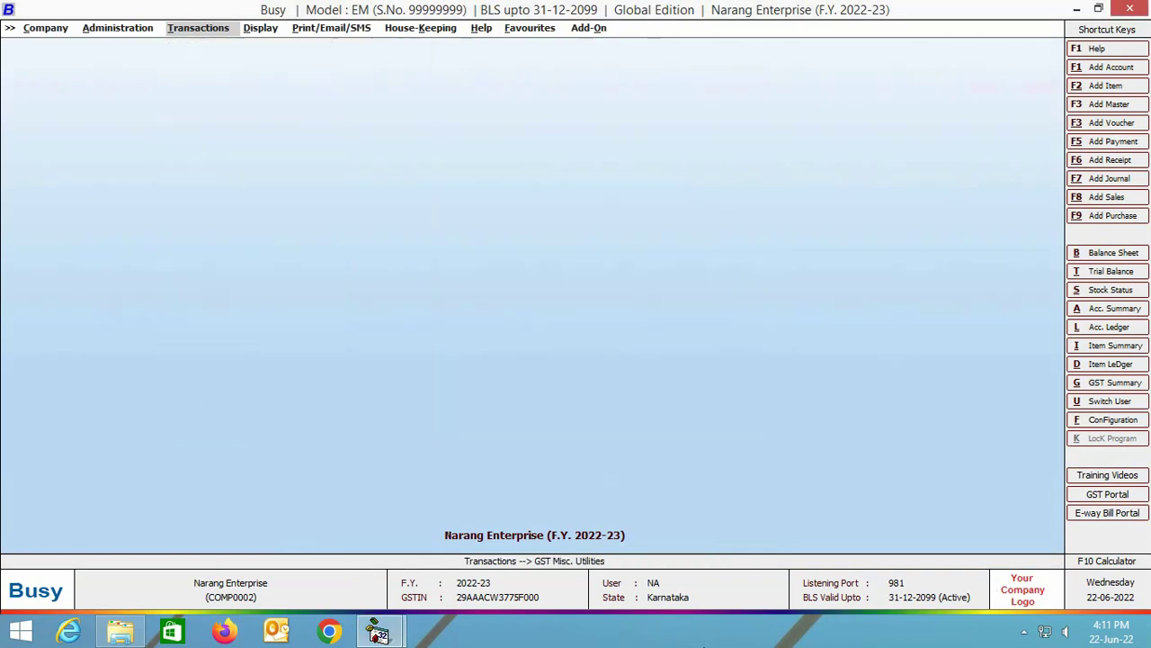